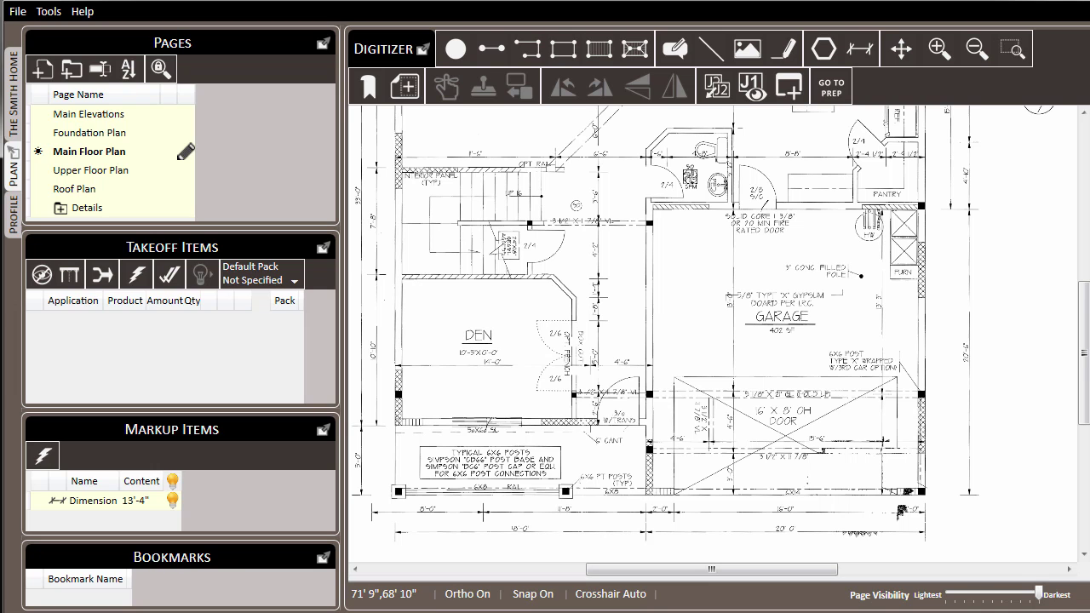
- Draw a 9' line segment along the 3 1/2" beam line between the two posts beside the stairs
click(491, 48)
scroll(528, 223, up, 5)
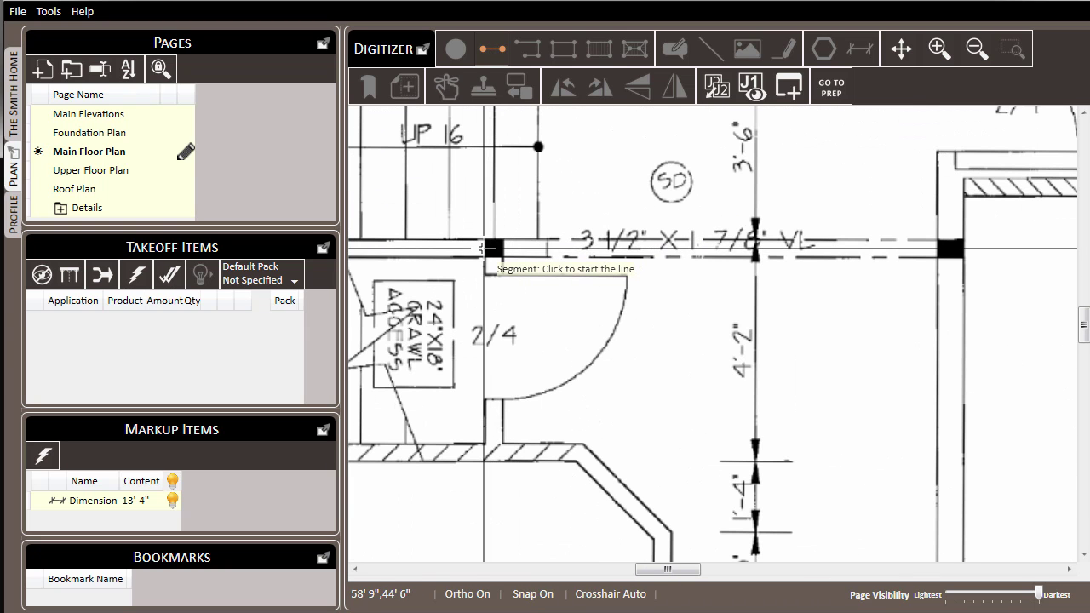
click(484, 247)
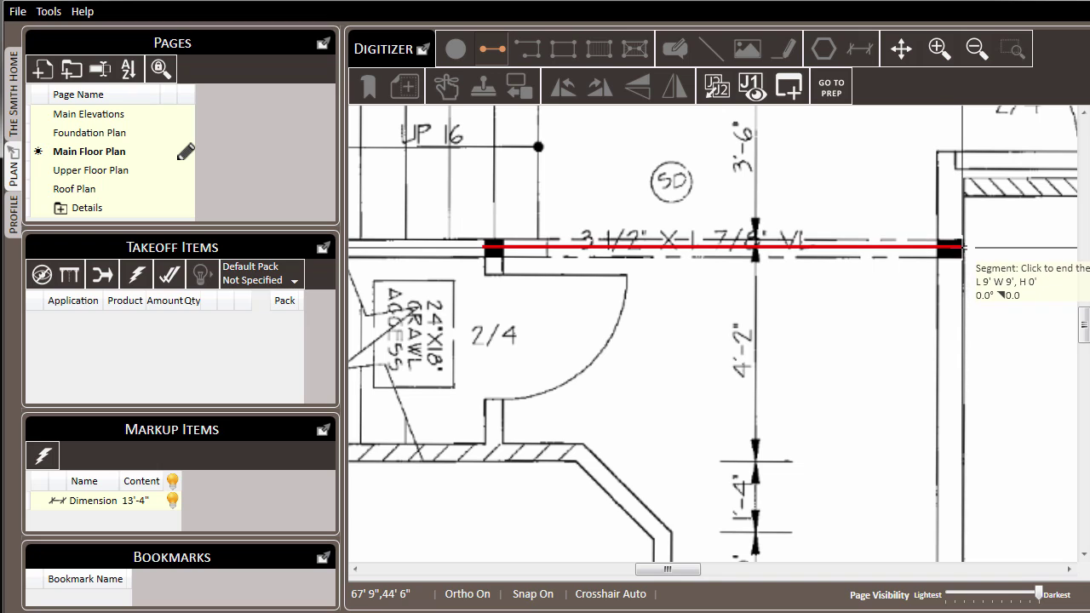
click(962, 247)
key(Escape)
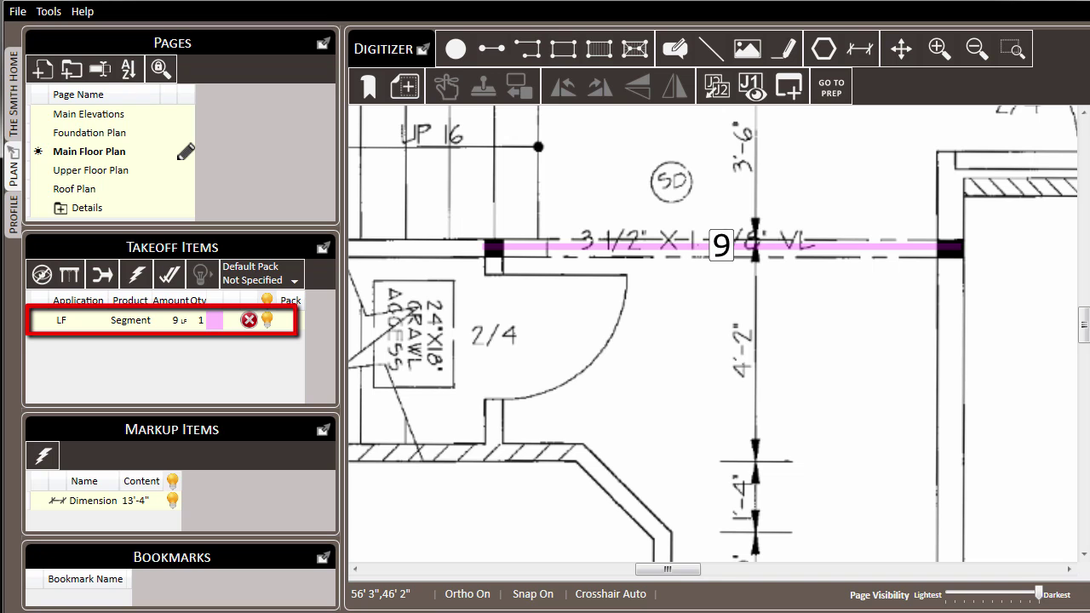
- Set the segment takeoff item's application to Beam and its product to 1-3/4"x11-7/8" Versa-Lam 2.0 2800 DF
right_click(127, 323)
mouse_move(171, 331)
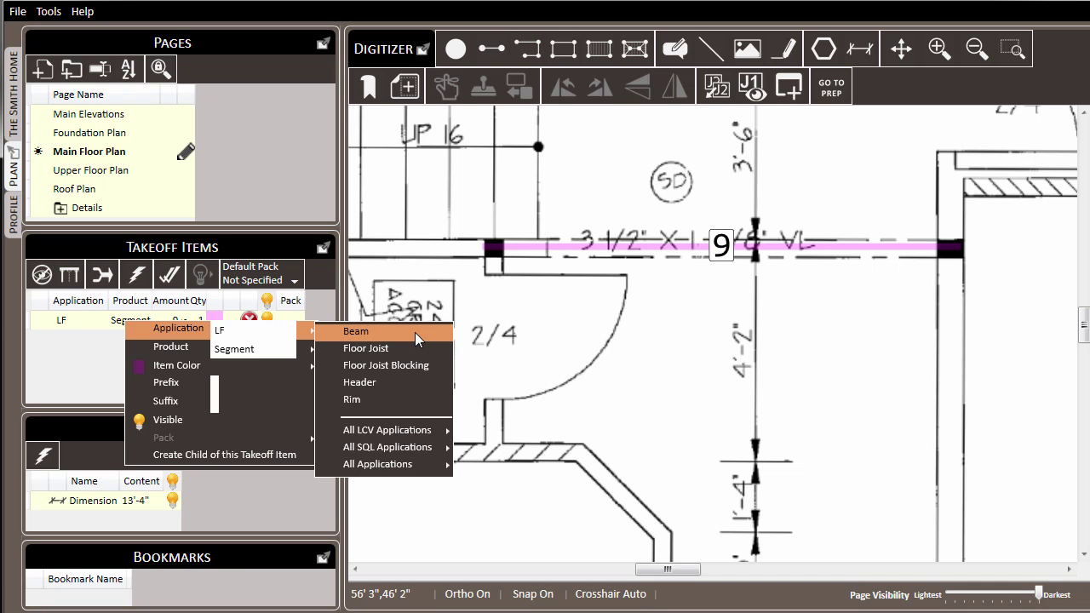
click(415, 332)
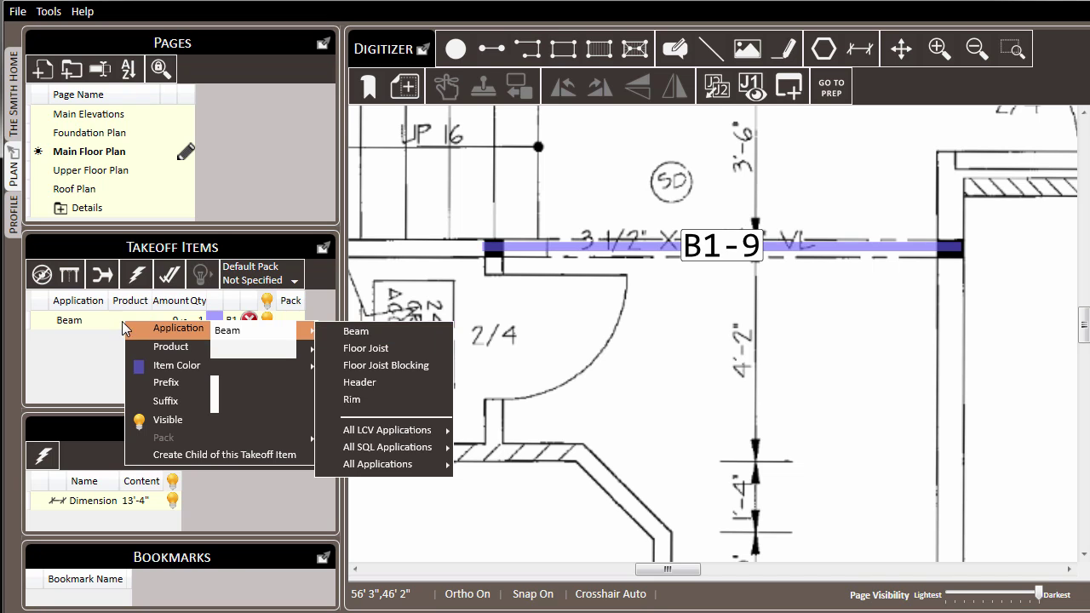
mouse_move(170, 349)
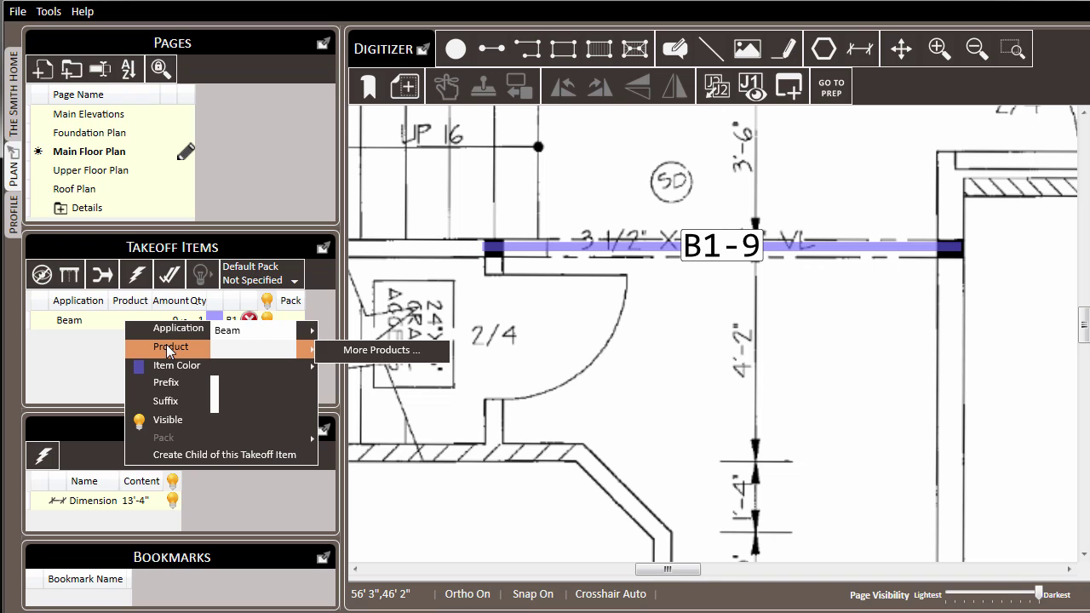
click(375, 352)
click(414, 360)
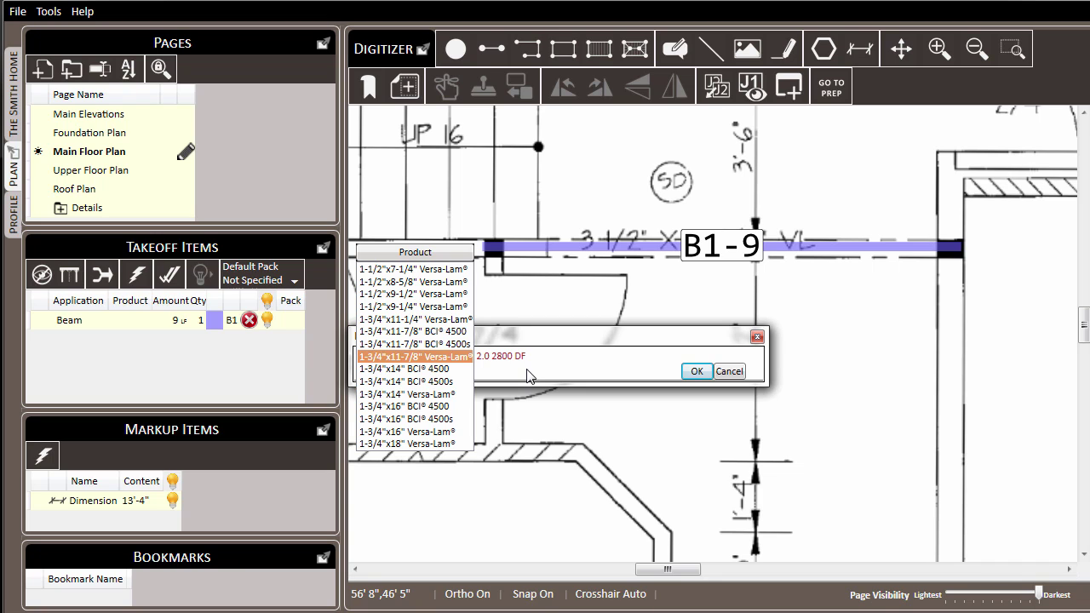
click(511, 371)
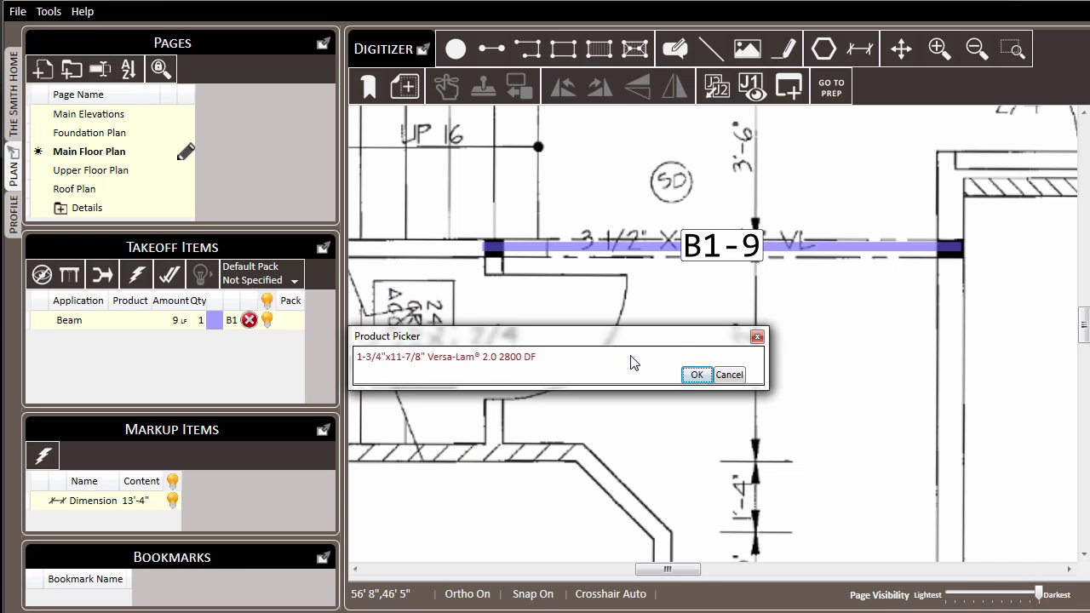
click(695, 375)
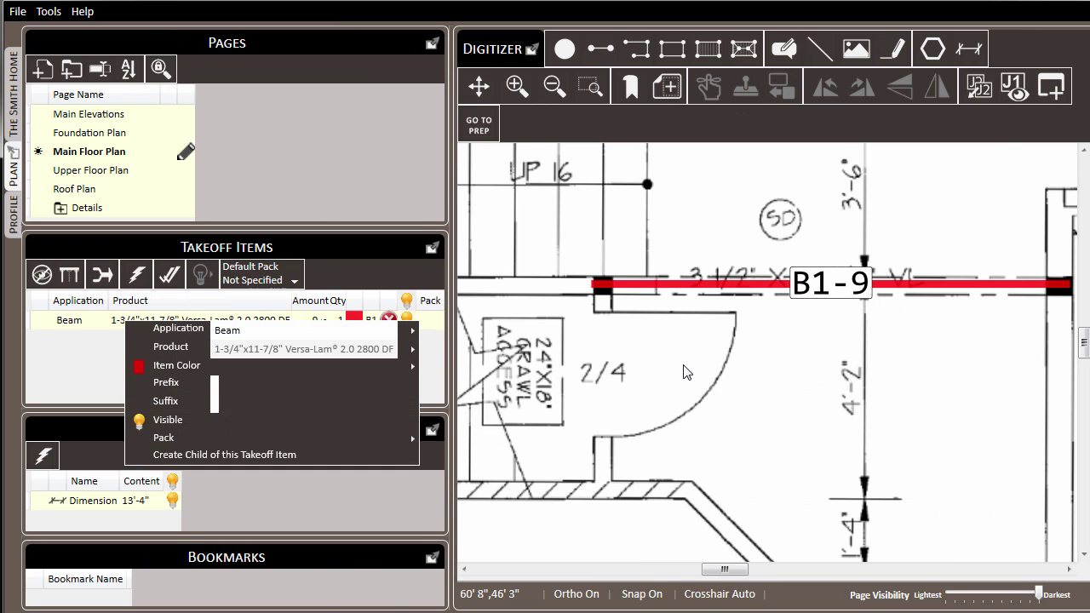
click(685, 366)
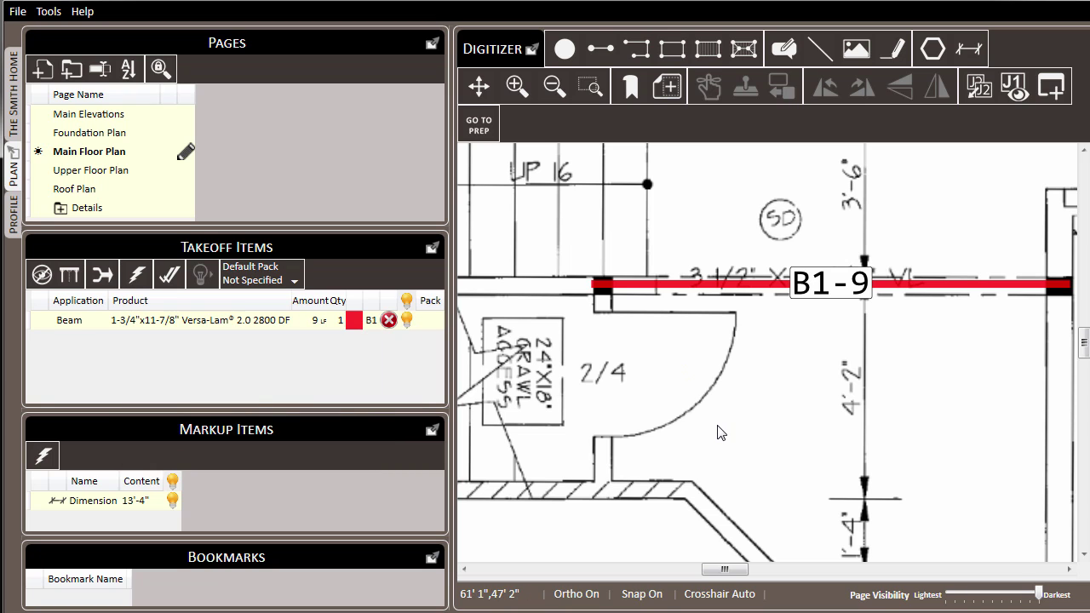
- Set the beam segment beside the stairs to 2 plies with the Flush condition
scroll(558, 334, down, 1)
scroll(862, 389, up, 1)
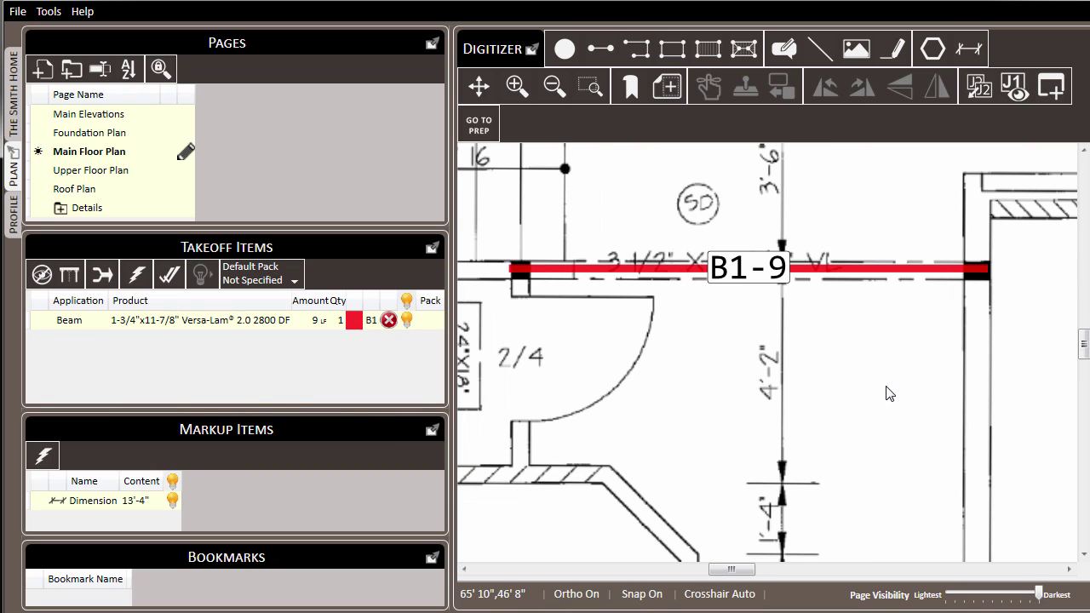
right_click(602, 271)
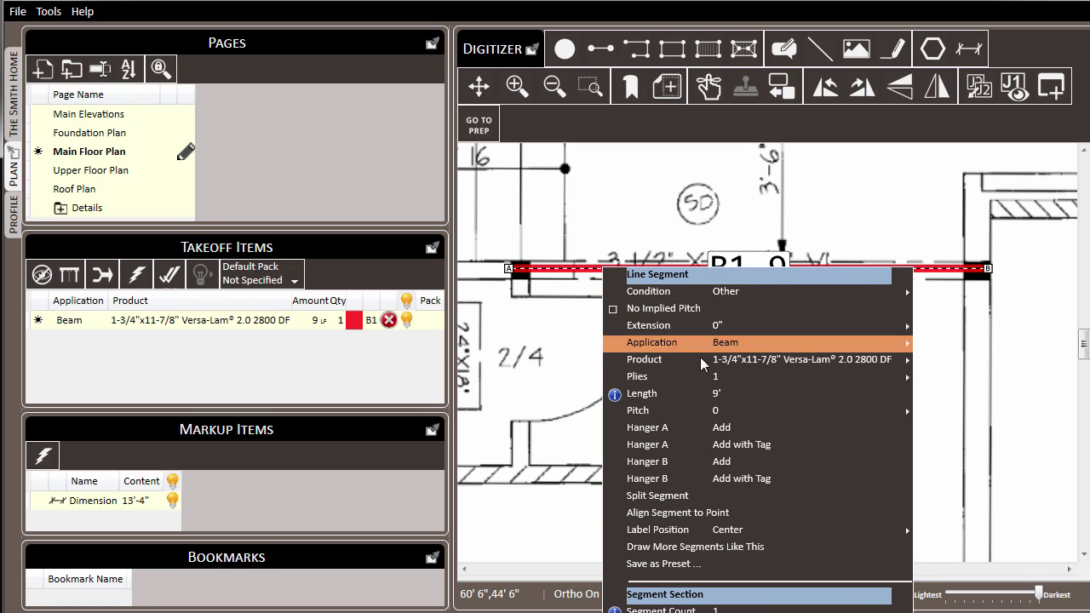
mouse_move(743, 381)
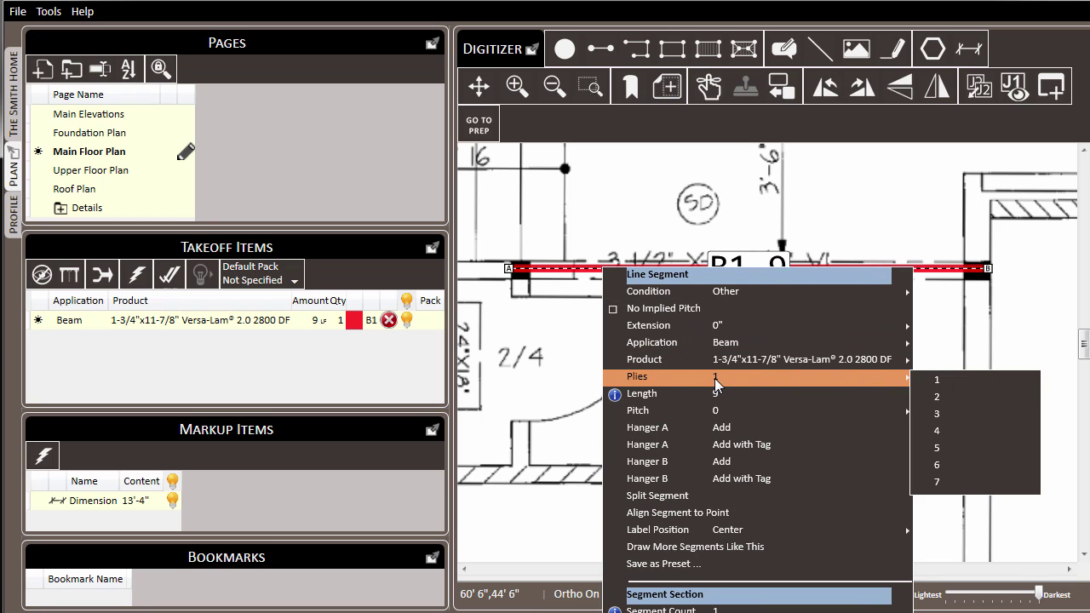
click(952, 398)
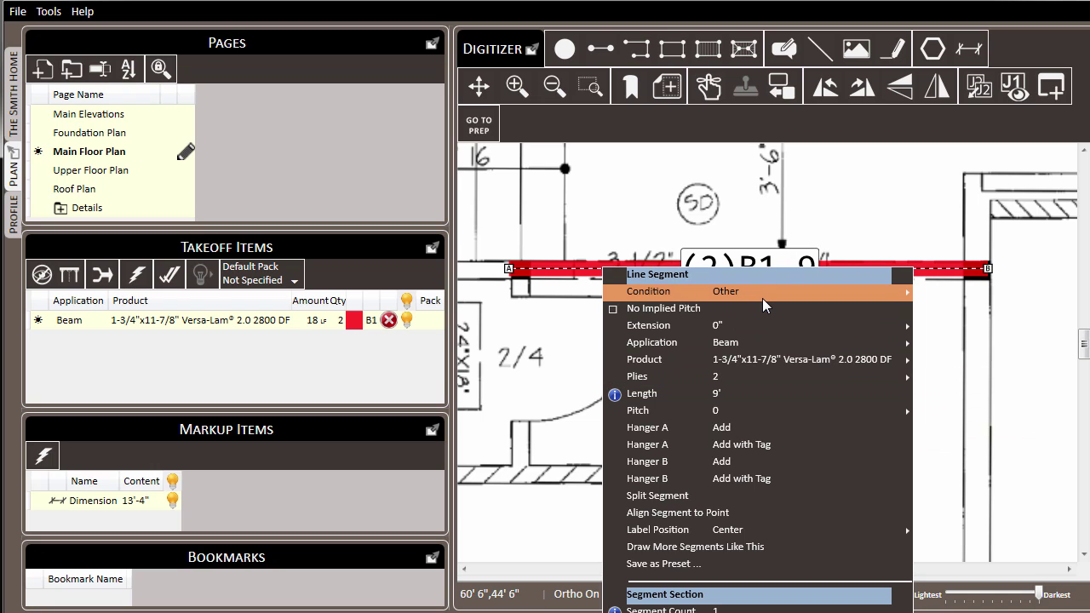
mouse_move(763, 305)
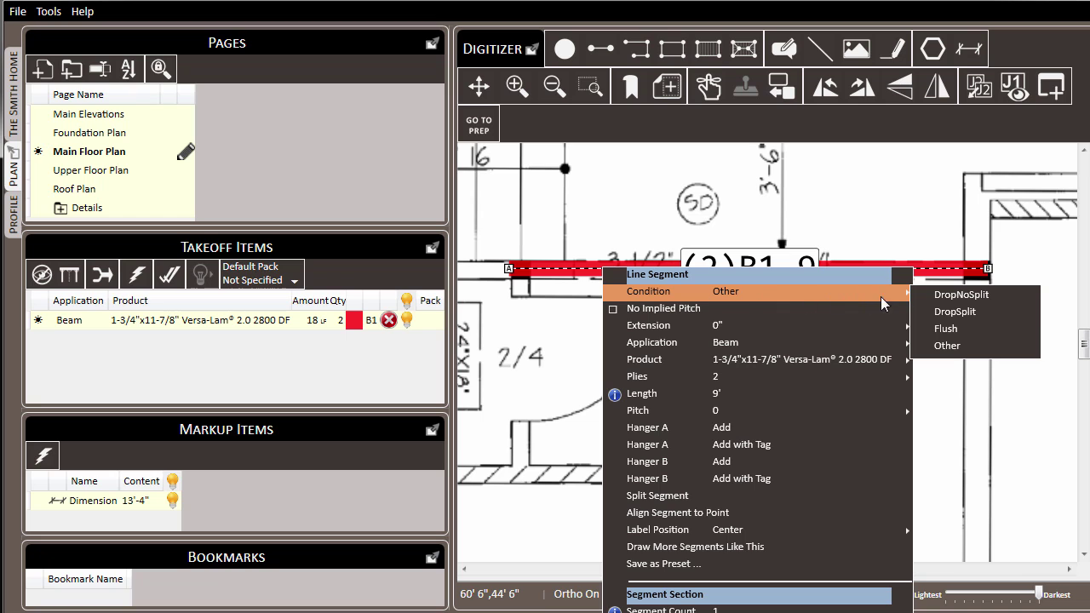
click(945, 329)
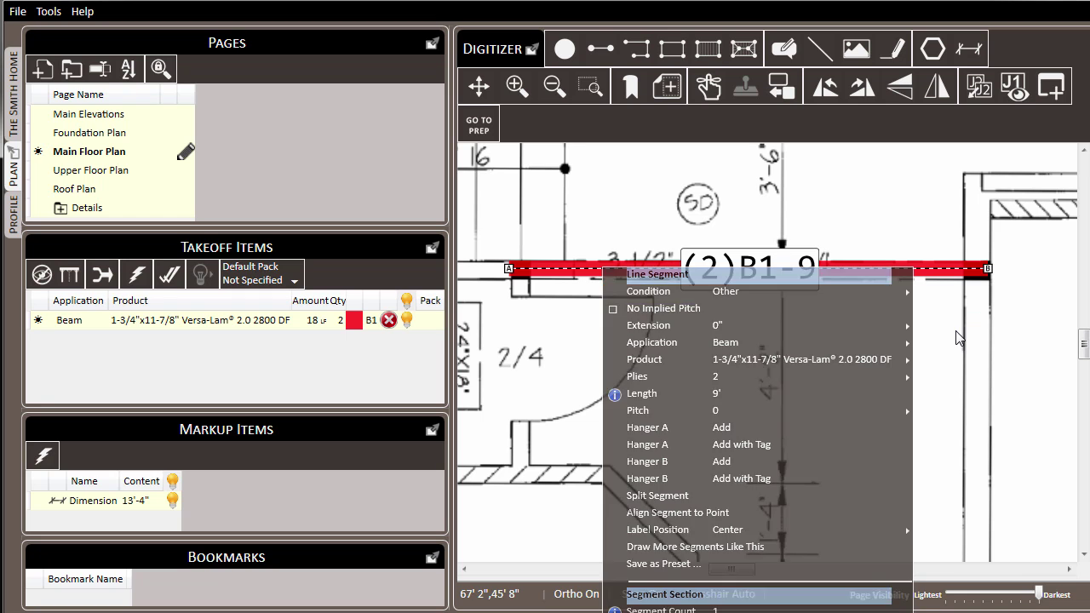
- Draw another segment like the flush two-ply beam, about 4' long, along the vertical beam line above the garage door
middle_drag(849, 359, 818, 302)
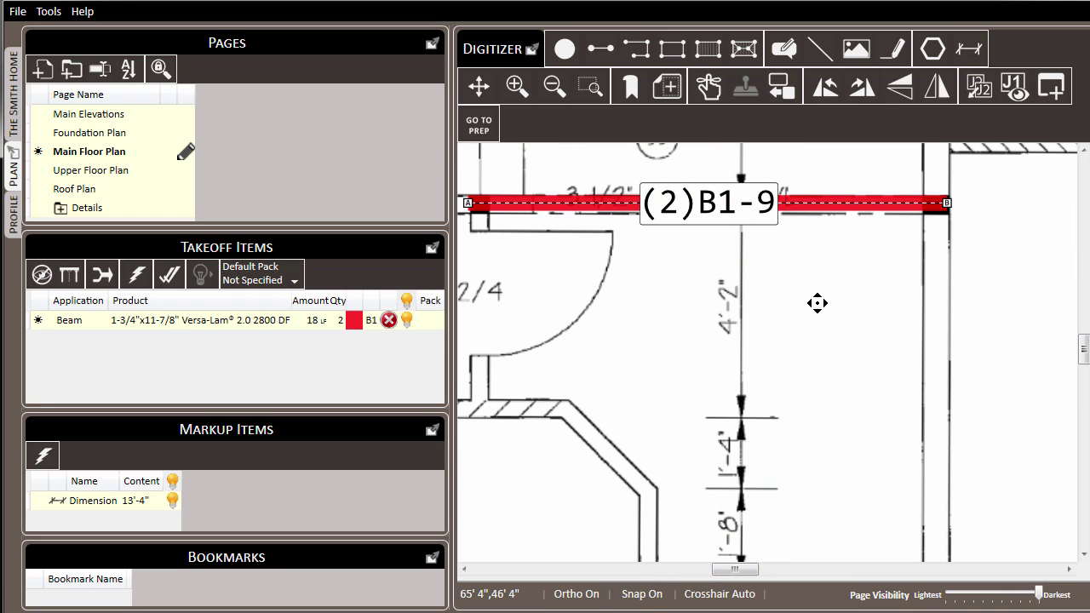
right_click(528, 205)
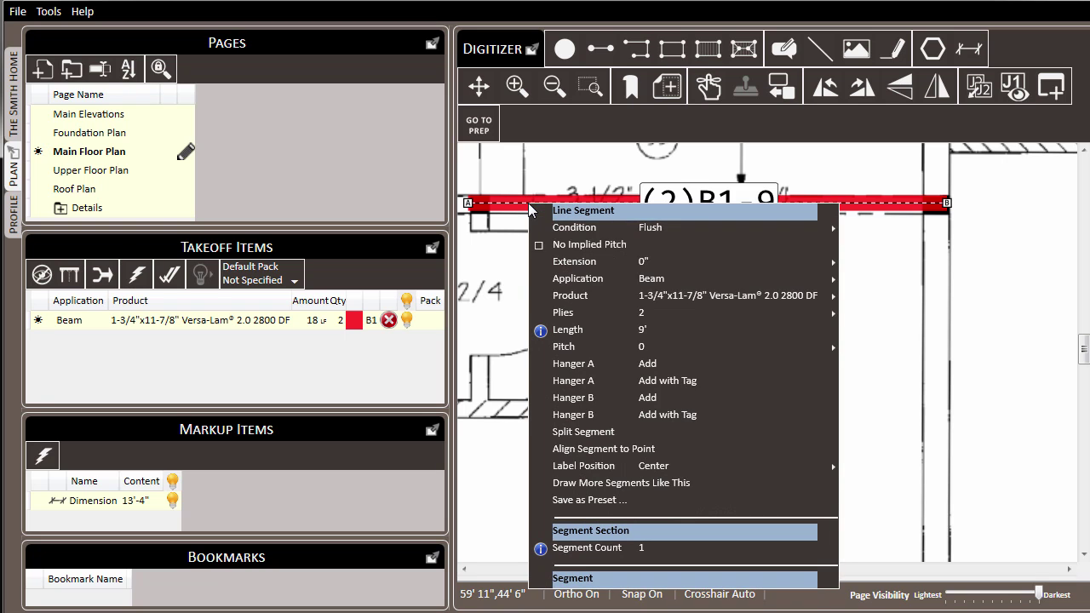
click(691, 481)
scroll(611, 405, down, 2)
scroll(611, 404, down, 2)
middle_drag(815, 436, 678, 236)
scroll(626, 273, up, 5)
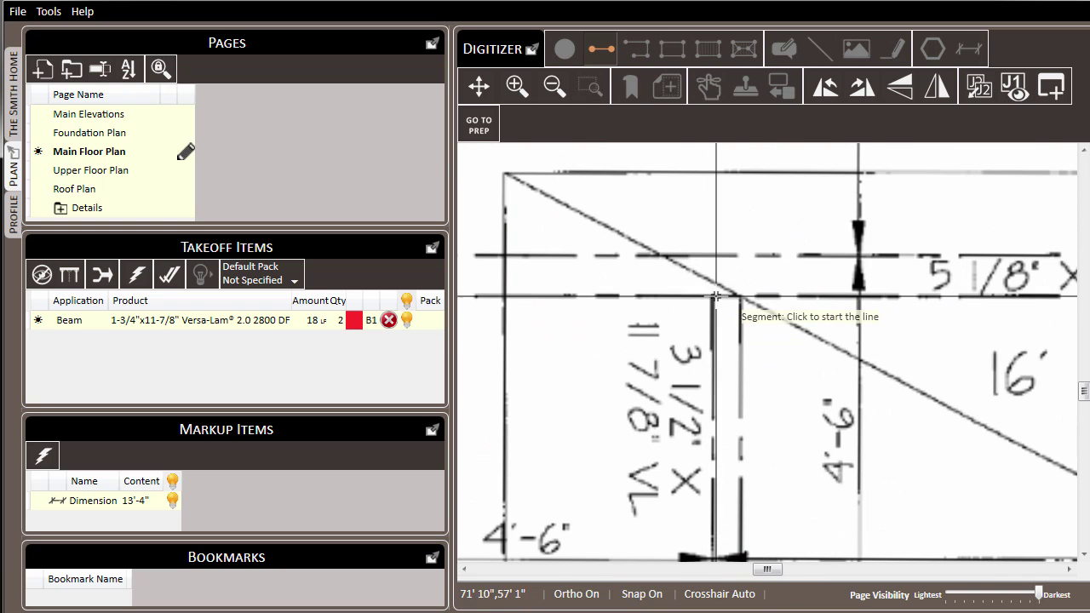
click(733, 296)
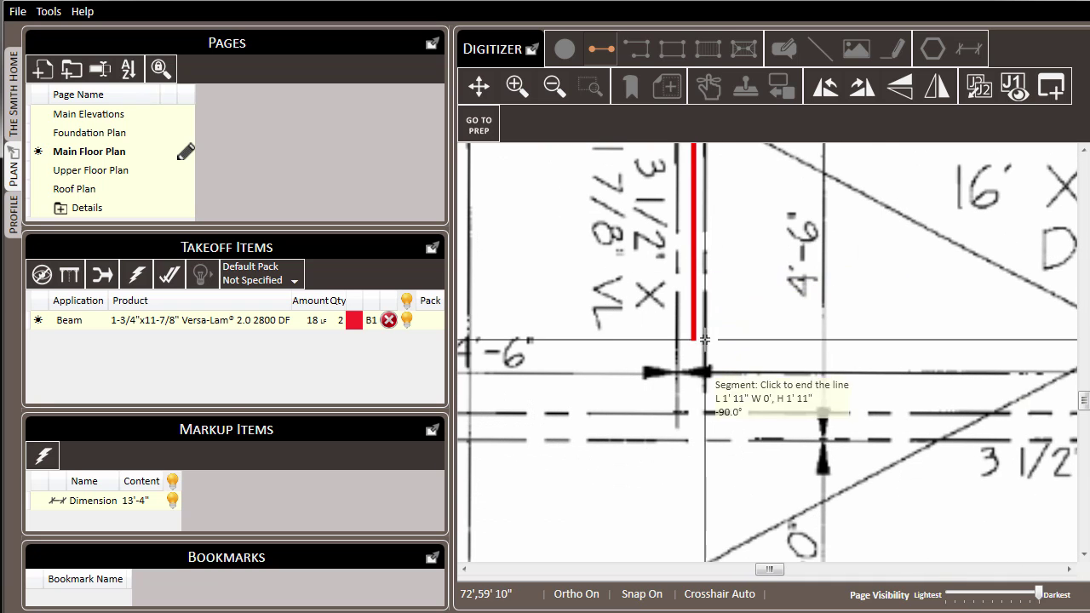
click(684, 412)
- Draw a horizontal beam segment about 20' long across the garage front, from the post to the outer wall's exterior edge
mouse_move(652, 441)
middle_down()
mouse_move(878, 416)
mouse_move(508, 404)
middle_up()
click(526, 400)
scroll(523, 403, down, 3)
middle_drag(945, 396, 826, 401)
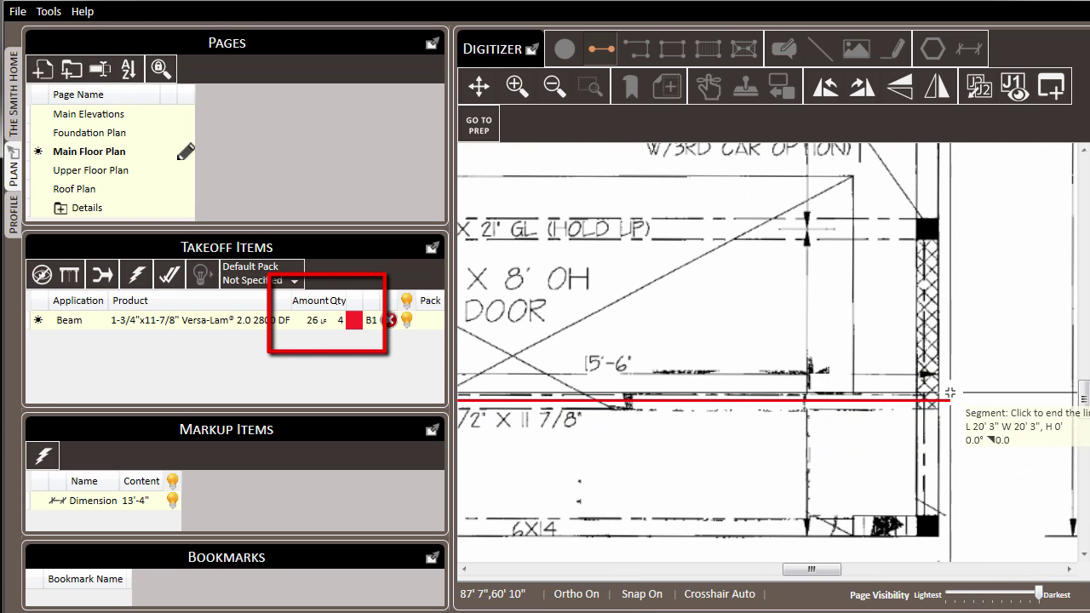
scroll(946, 396, up, 3)
click(924, 408)
- Draw a 5' 10" beam segment between the two posts at the entry door beside the den, and finish drawing
scroll(888, 421, down, 5)
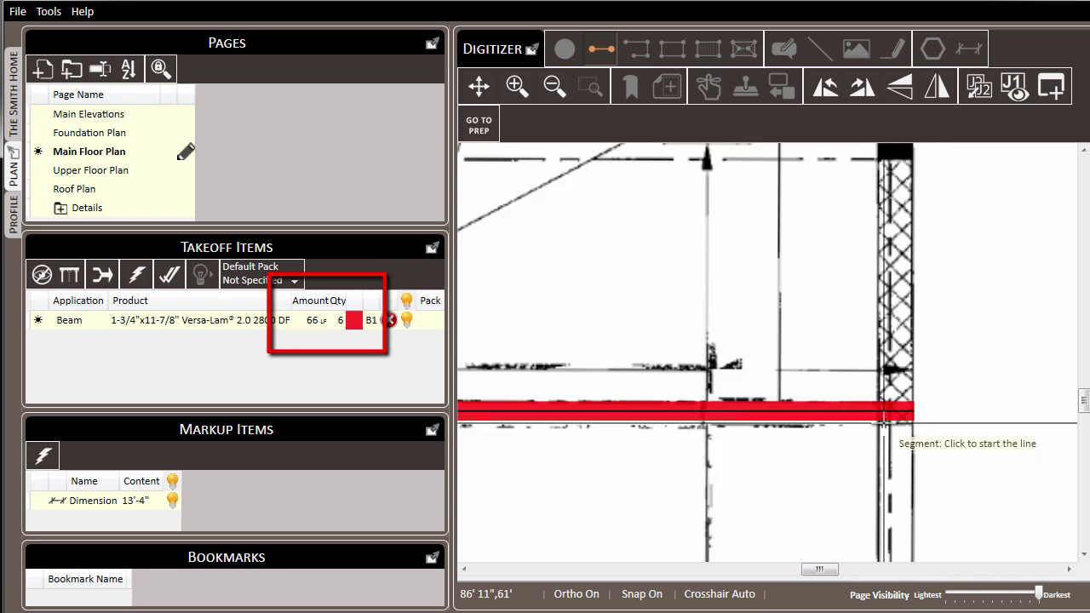
middle_drag(598, 360, 891, 402)
scroll(545, 358, up, 3)
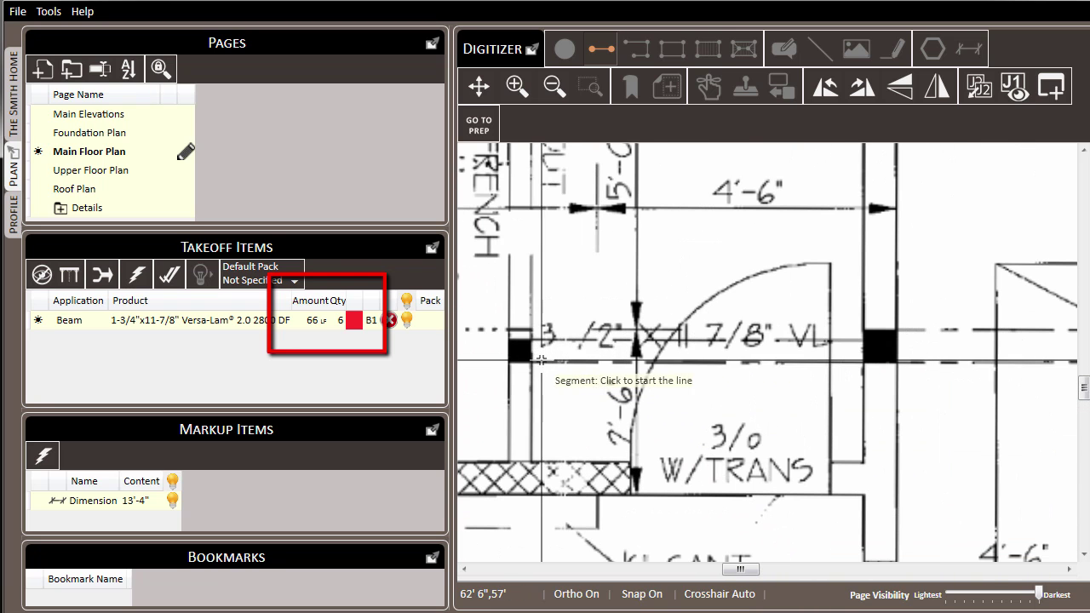
click(509, 347)
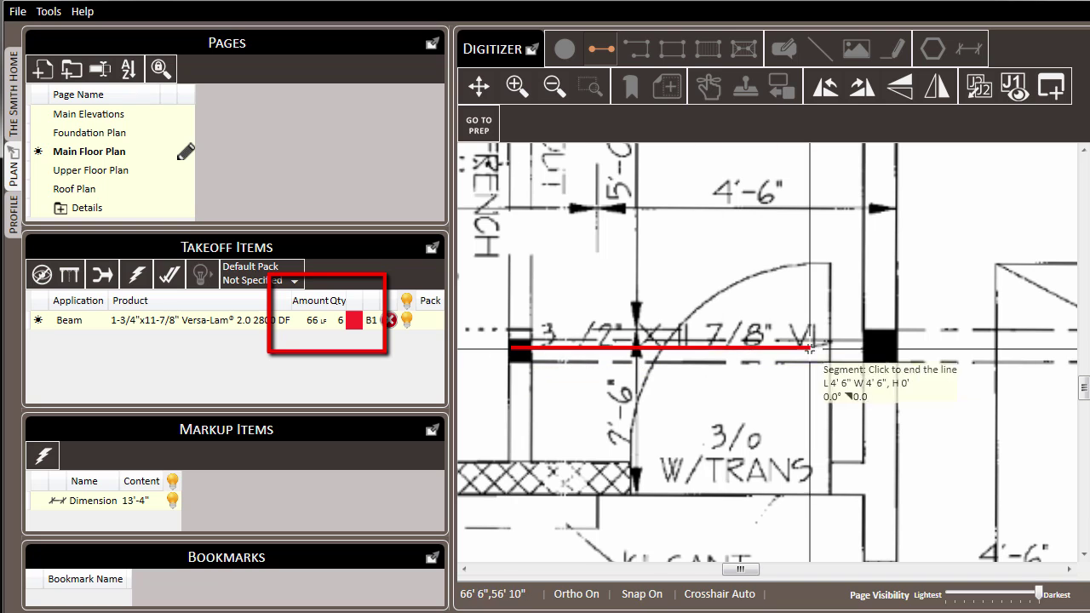
click(898, 347)
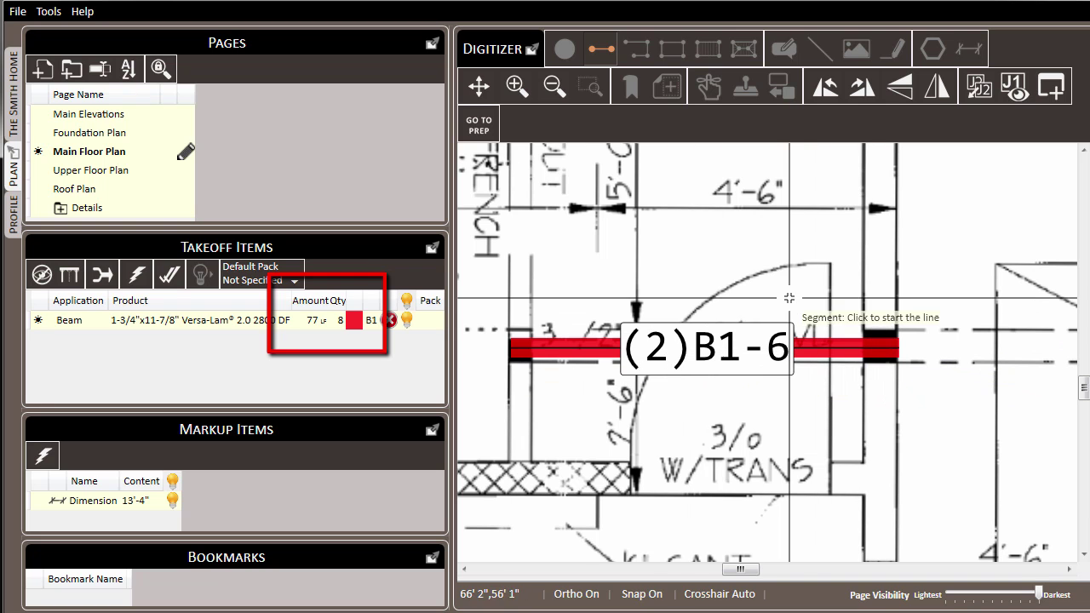
key(Escape)
- Change the condition of the entry door beam segment to DropNoSplit
scroll(560, 363, down, 3)
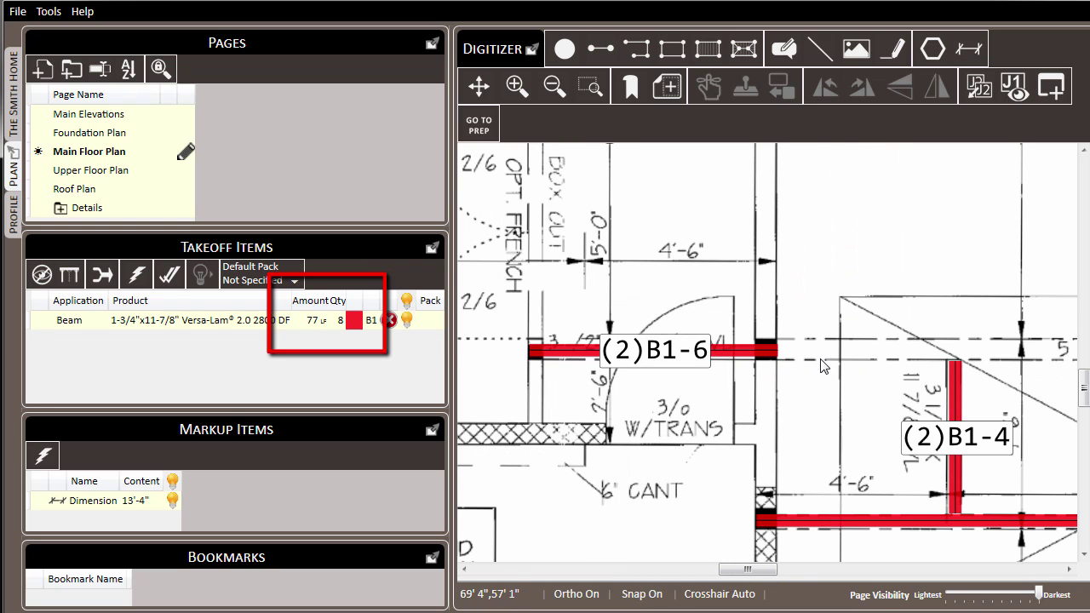
scroll(569, 353, up, 3)
click(570, 344)
right_click(569, 342)
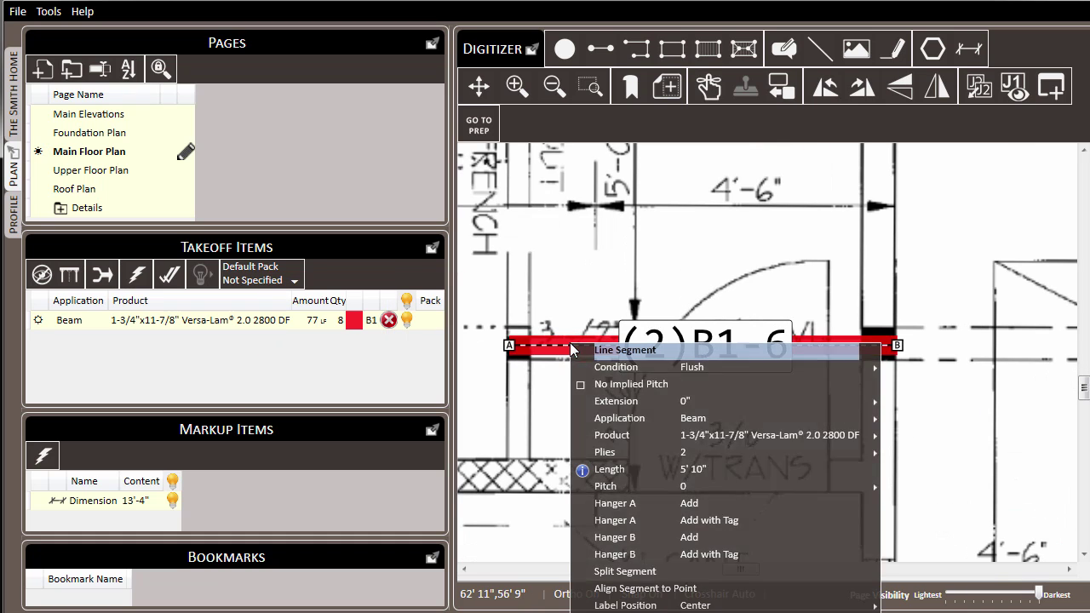
mouse_move(677, 373)
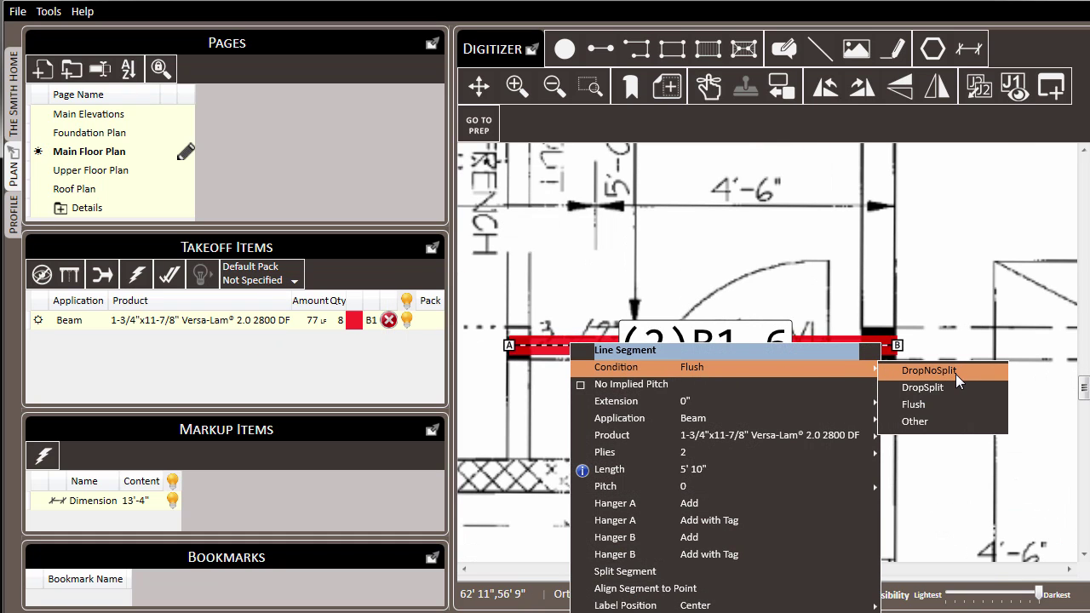
click(954, 372)
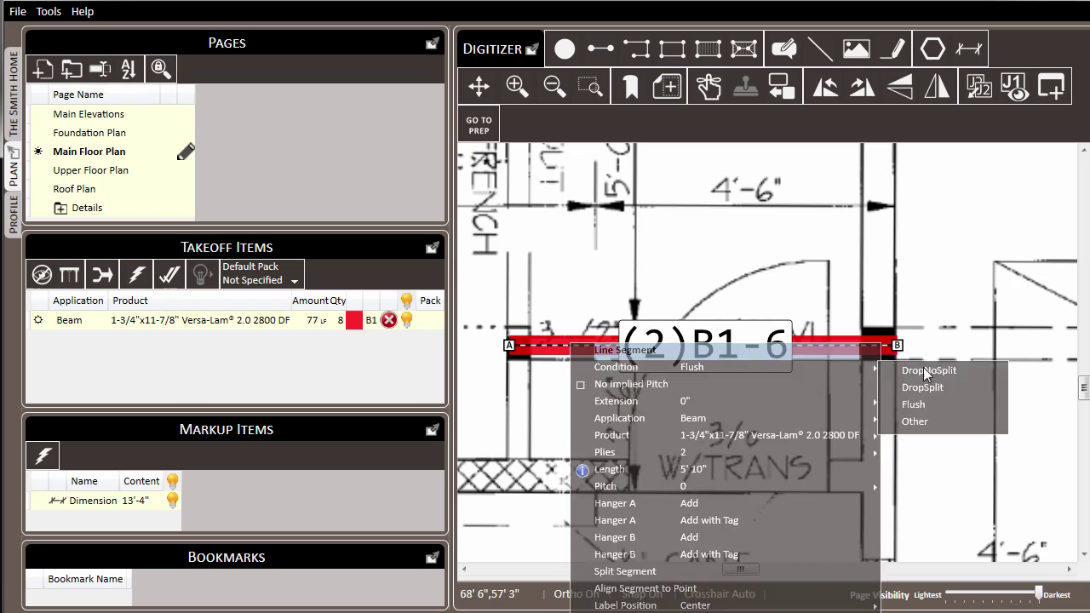
scroll(552, 341, down, 1)
scroll(553, 341, down, 4)
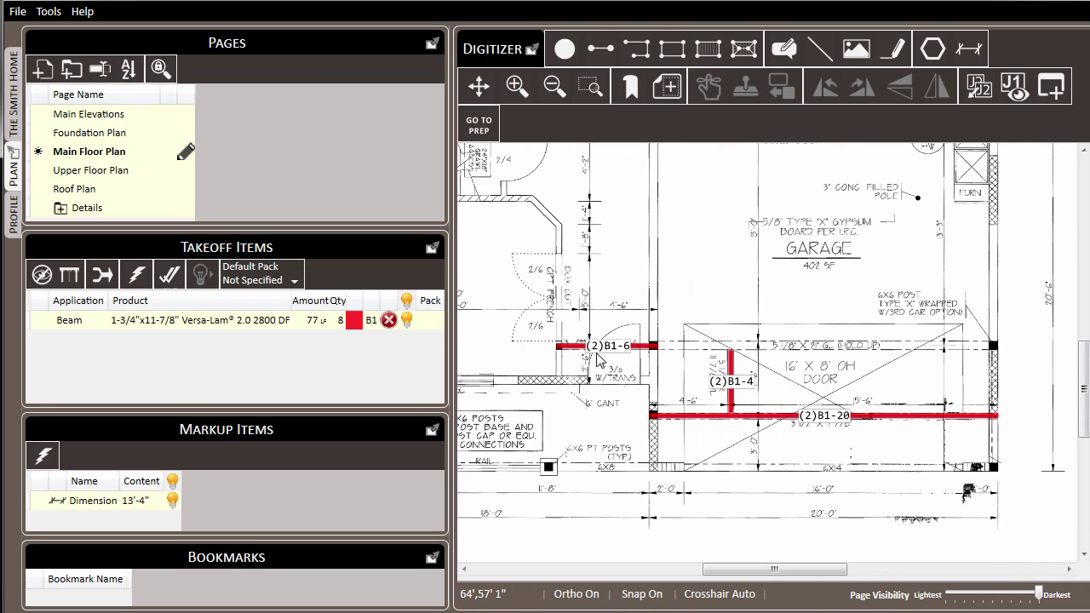
- Assign the beam takeoff item to the 2nd Floor Framing pack and open the project's framing lists
middle_drag(734, 312, 746, 384)
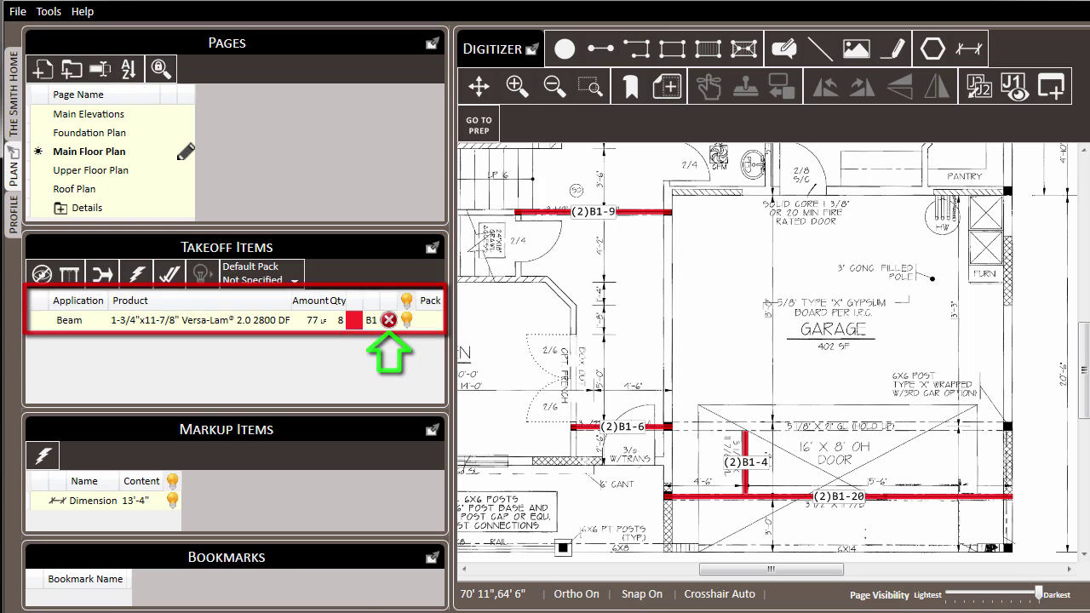
right_click(166, 324)
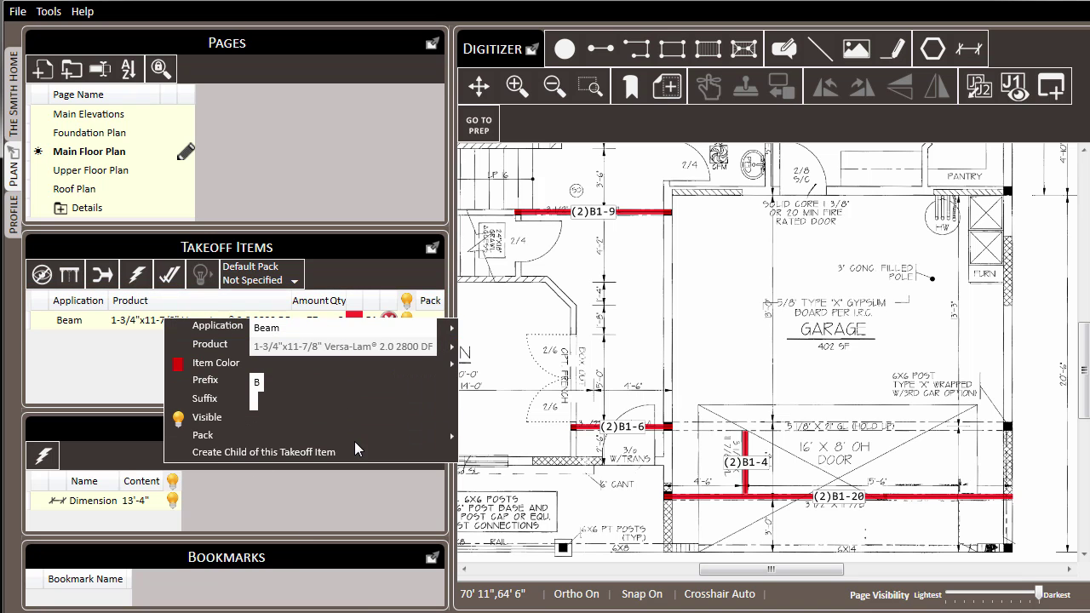
mouse_move(269, 438)
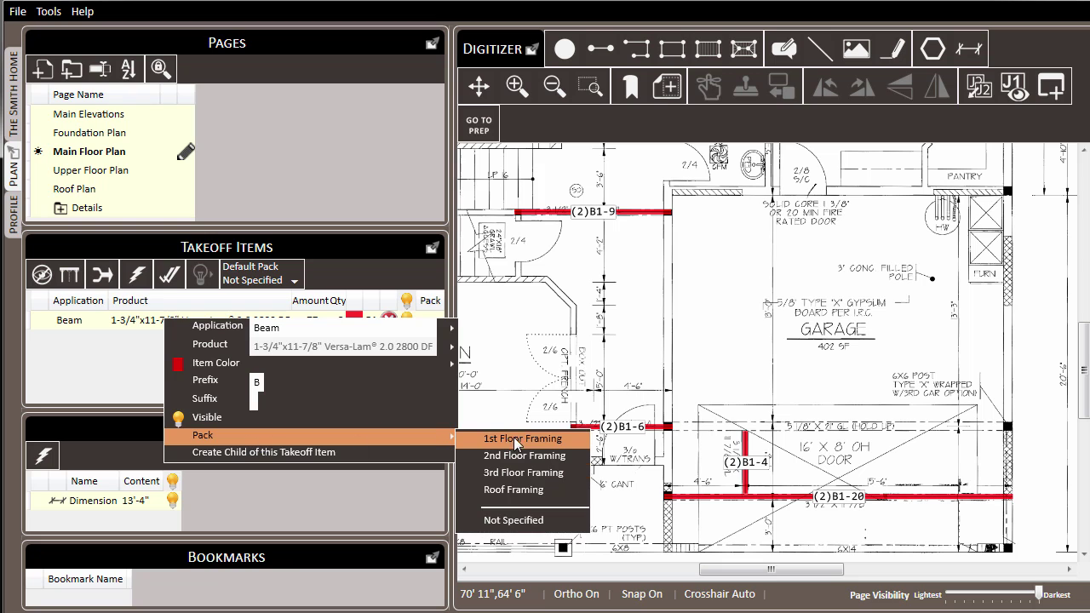
click(579, 464)
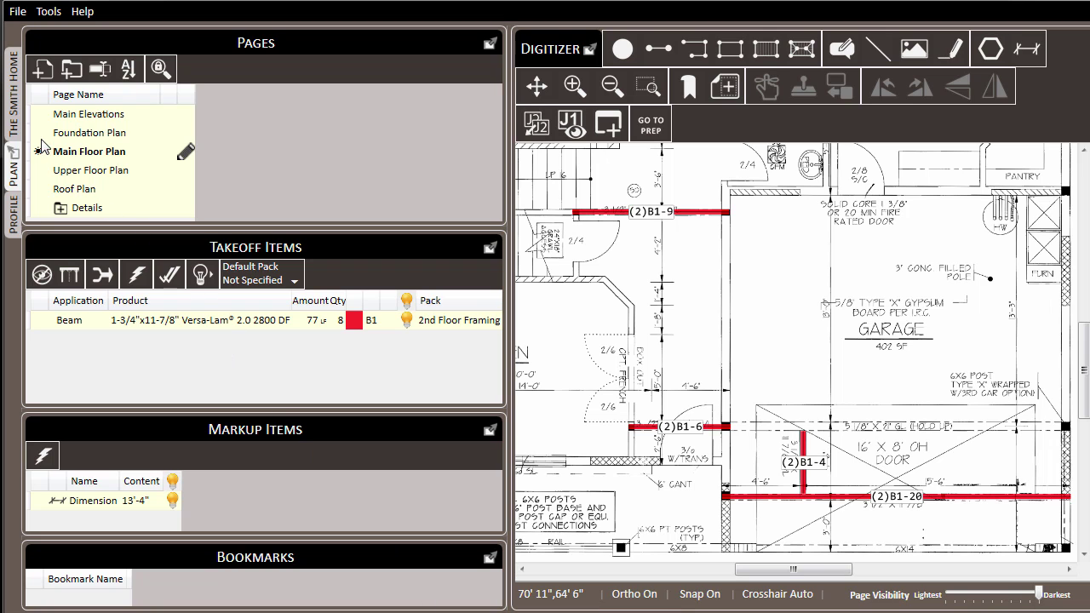
click(16, 94)
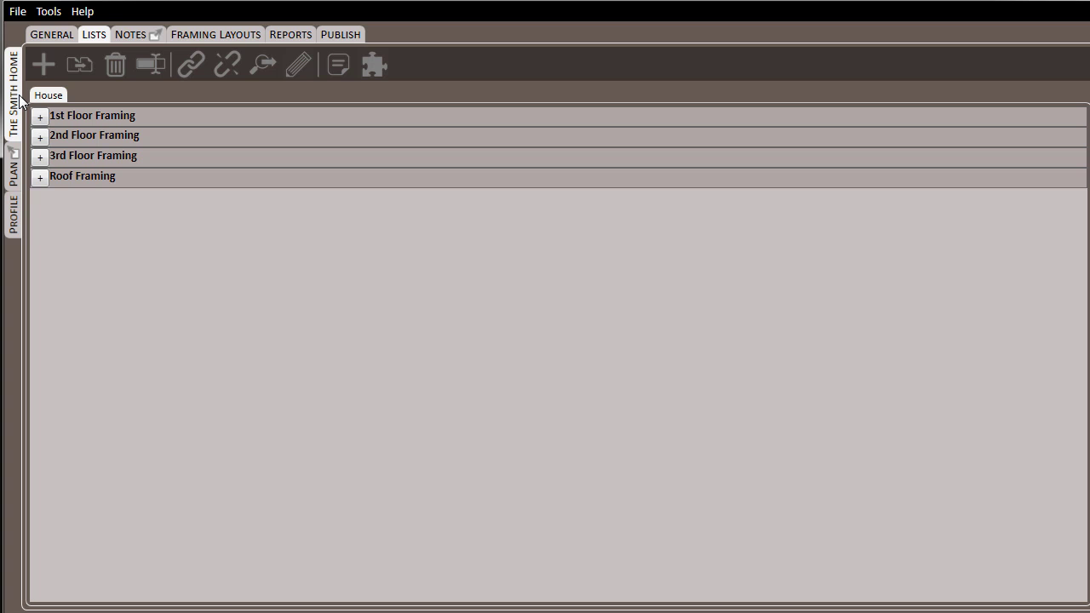
- Review the 2nd Floor Framing list, return to the plan, and set the takeoff's default pack to 2nd Floor Framing
click(40, 137)
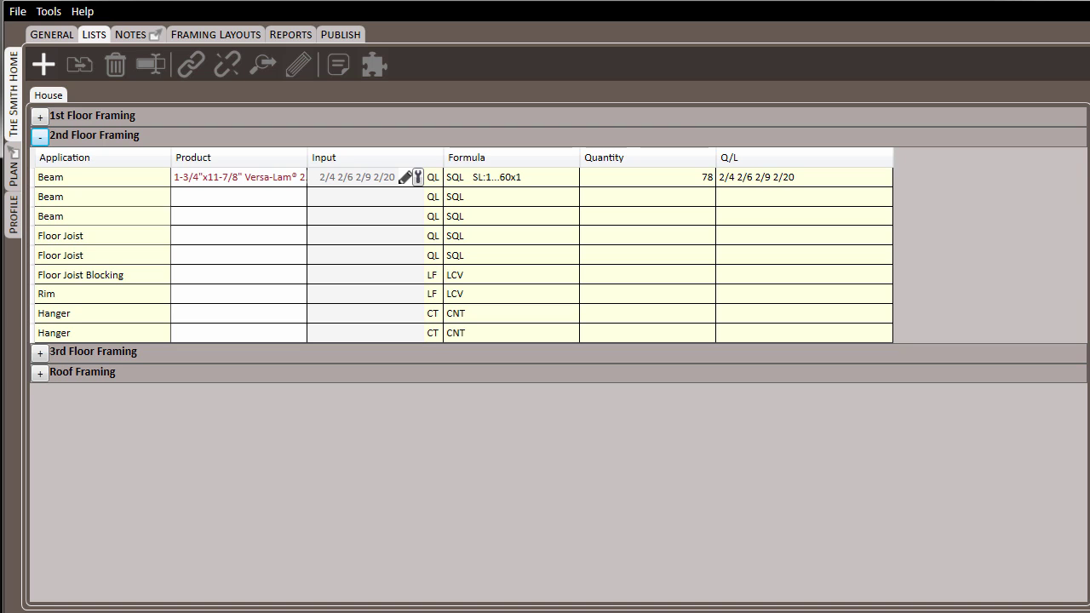
click(18, 156)
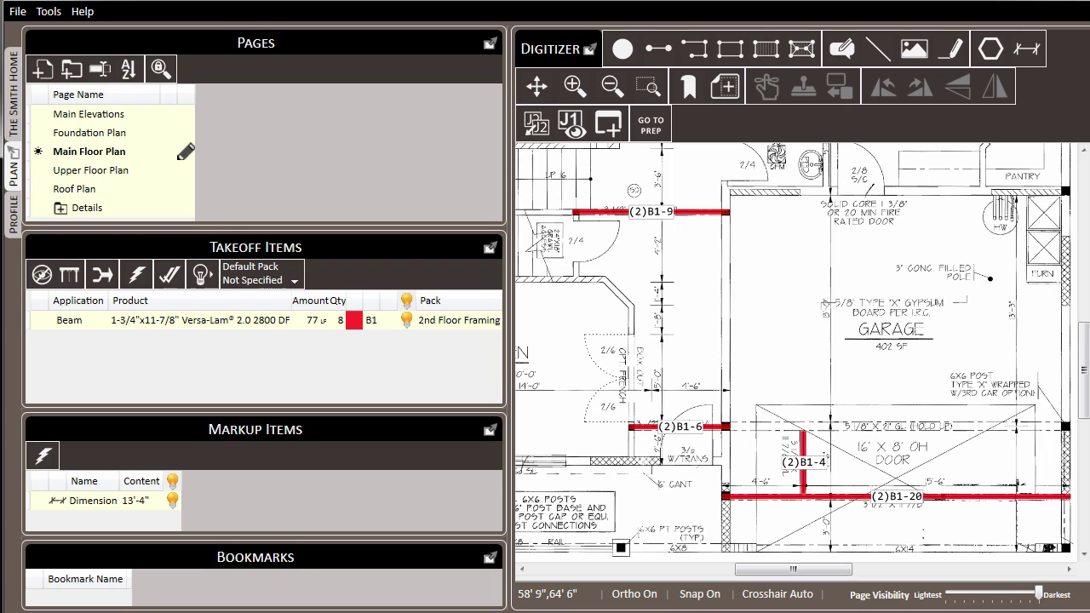
click(295, 281)
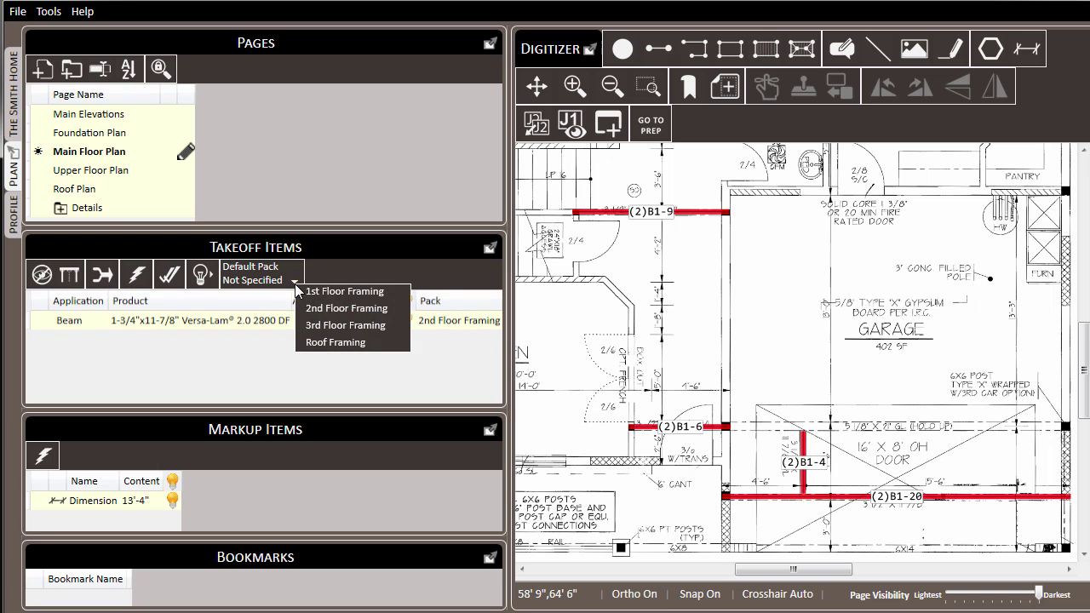
click(360, 308)
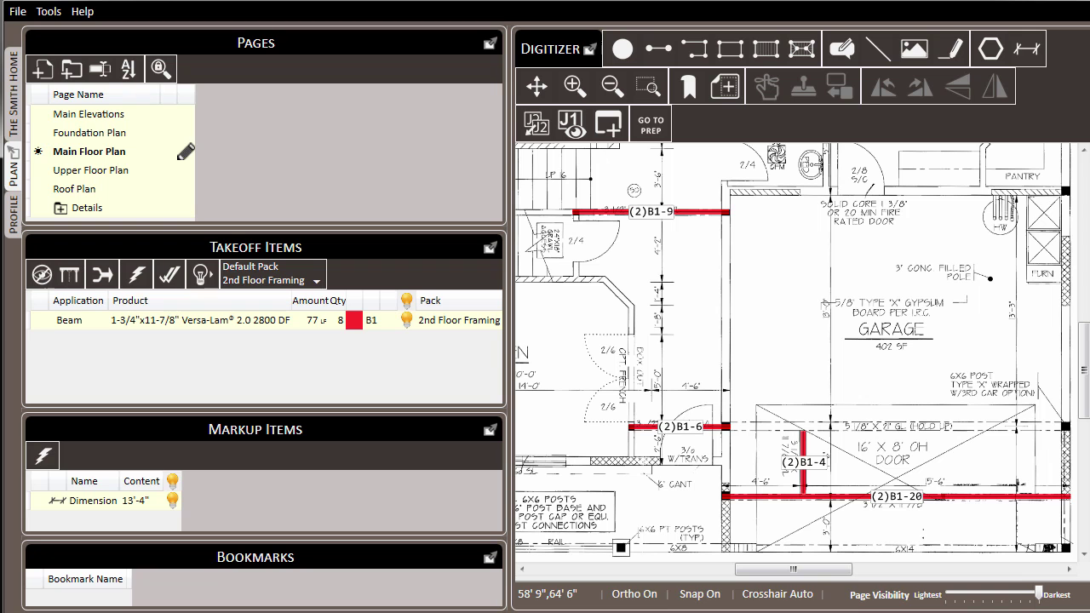
- Draw a horizontal segment about 20' long along the 5 1/8" x 21" GL line at the garage, from the outer wall post to the opposite post
scroll(624, 358, down, 3)
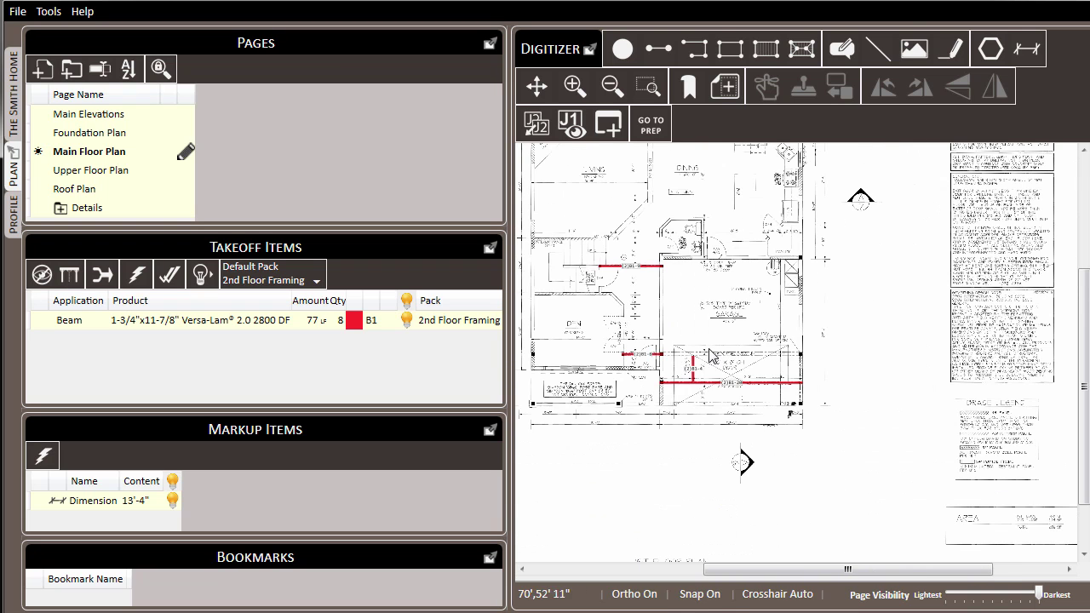
scroll(681, 362, up, 3)
scroll(687, 360, up, 2)
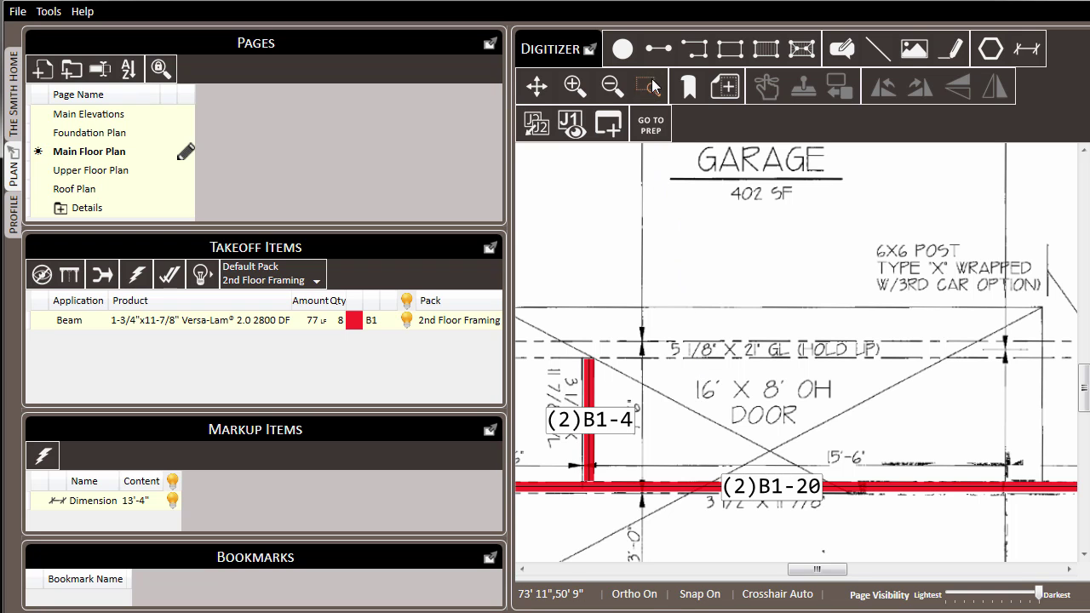
click(663, 51)
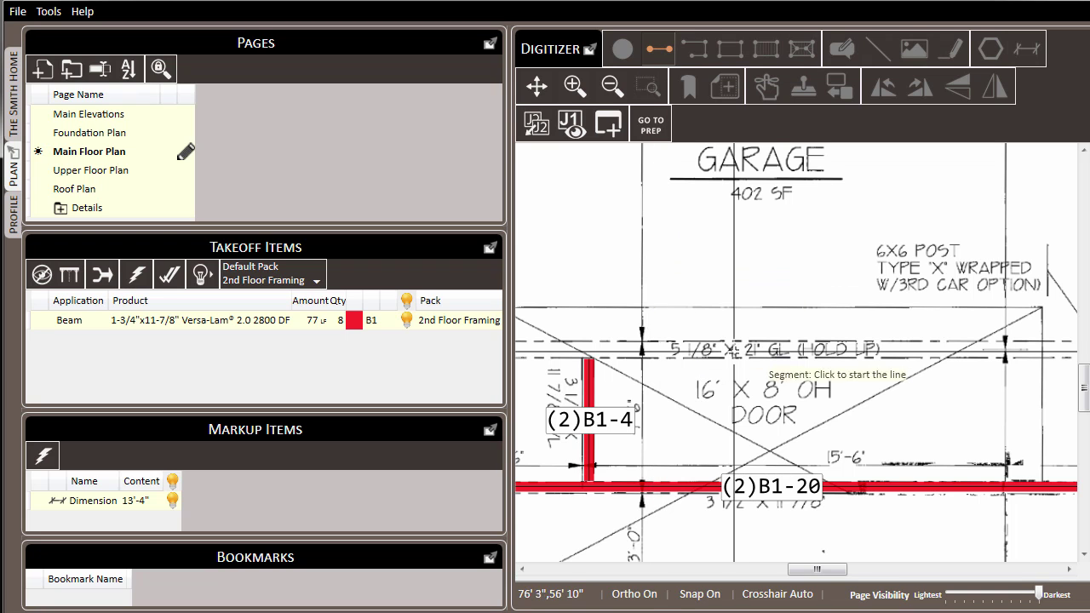
scroll(626, 344, right, 5)
scroll(875, 347, up, 3)
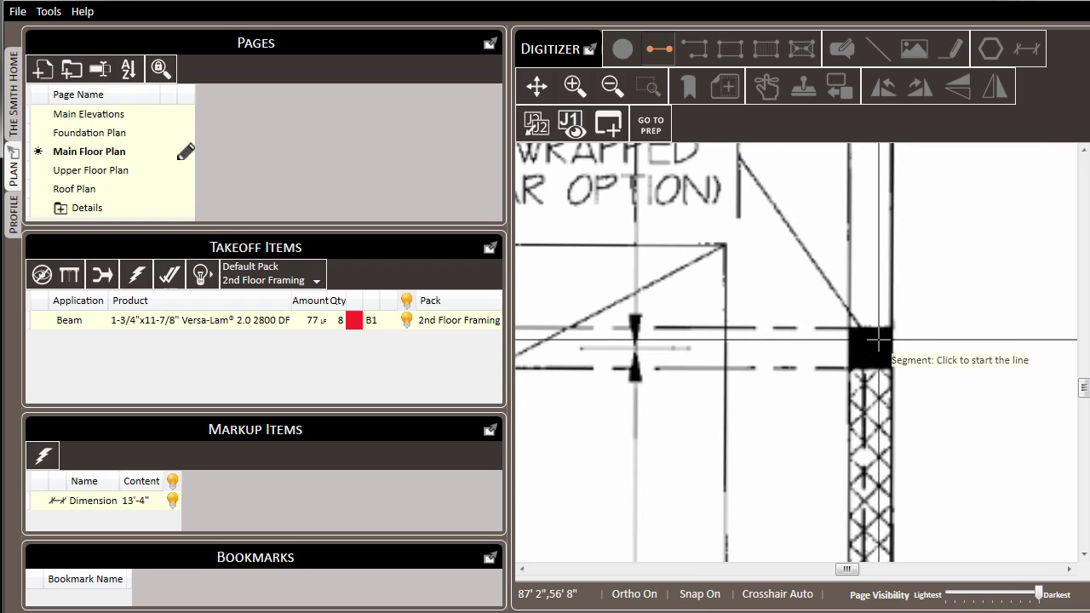
click(852, 346)
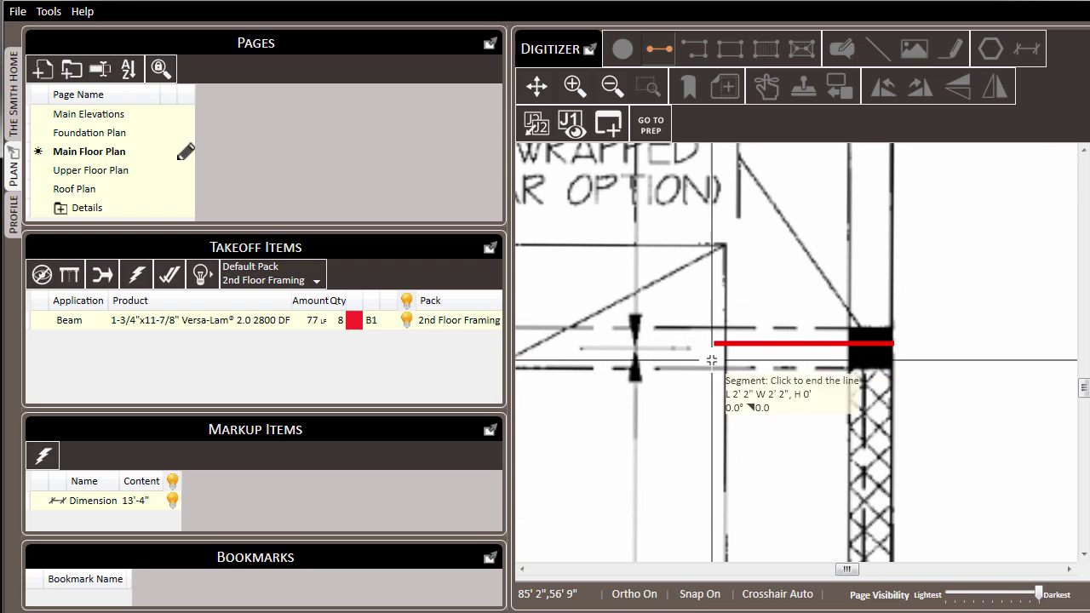
scroll(706, 345, down, 3)
scroll(918, 346, left, 5)
scroll(973, 348, left, 10)
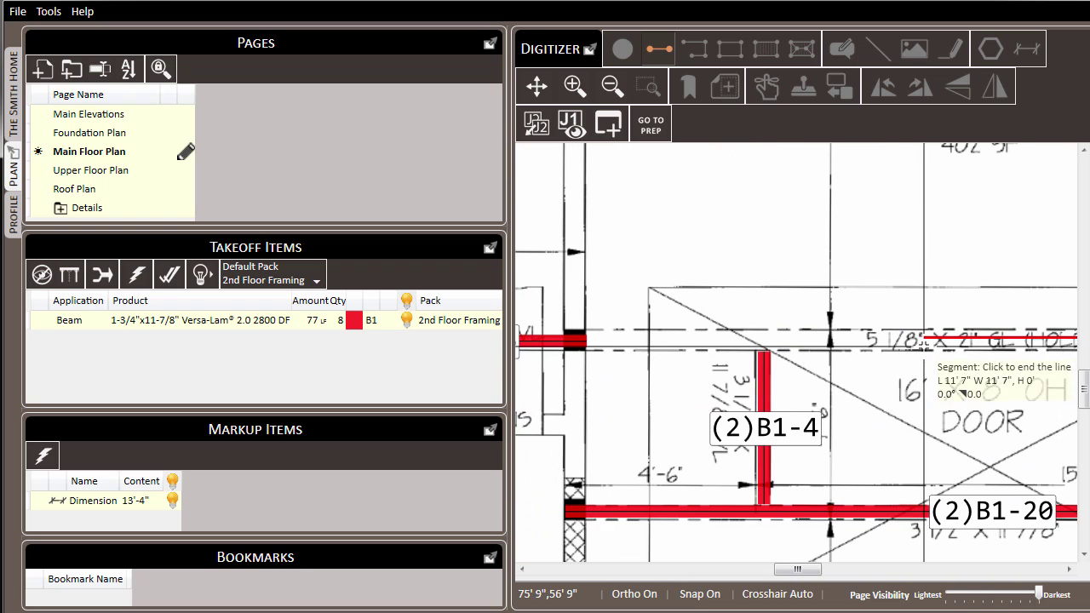
scroll(589, 340, up, 2)
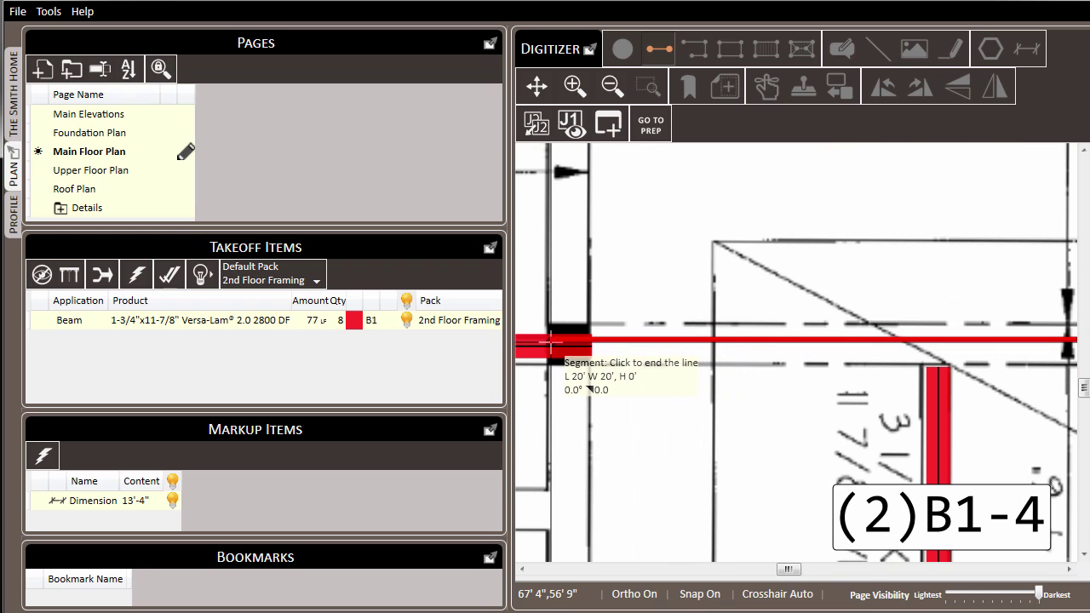
click(572, 368)
scroll(711, 361, down, 3)
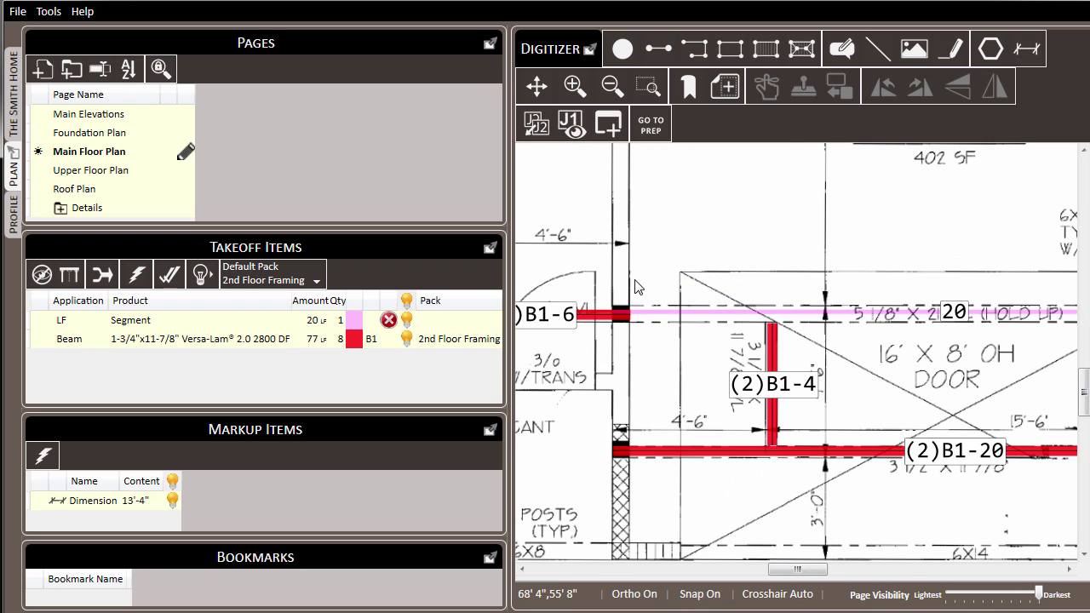
scroll(715, 366, down, 1)
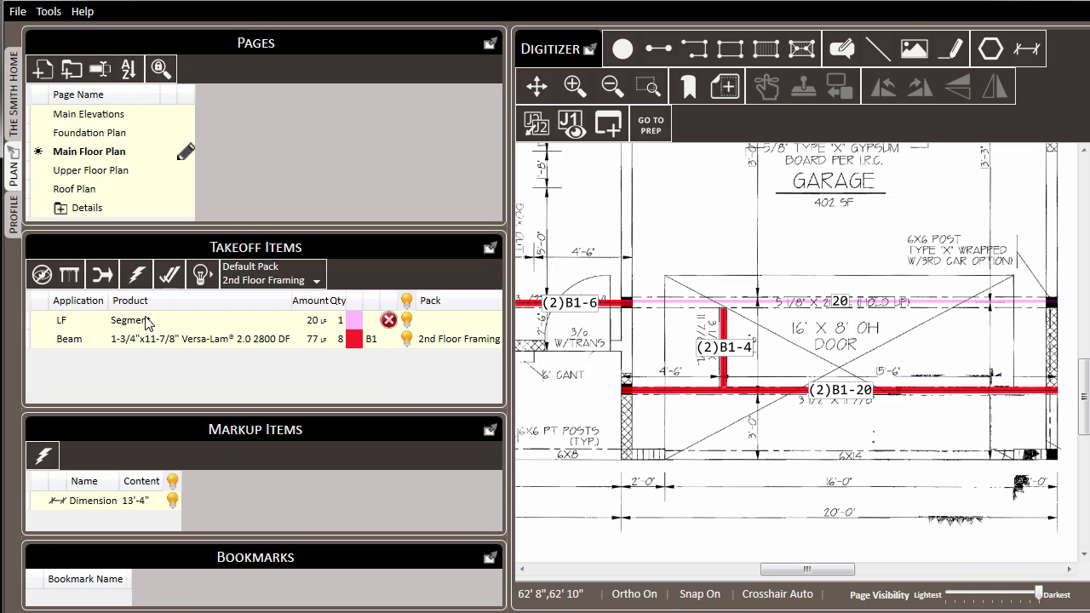
- Set the application of the new garage line segment to Beam
scroll(883, 352, up, 3)
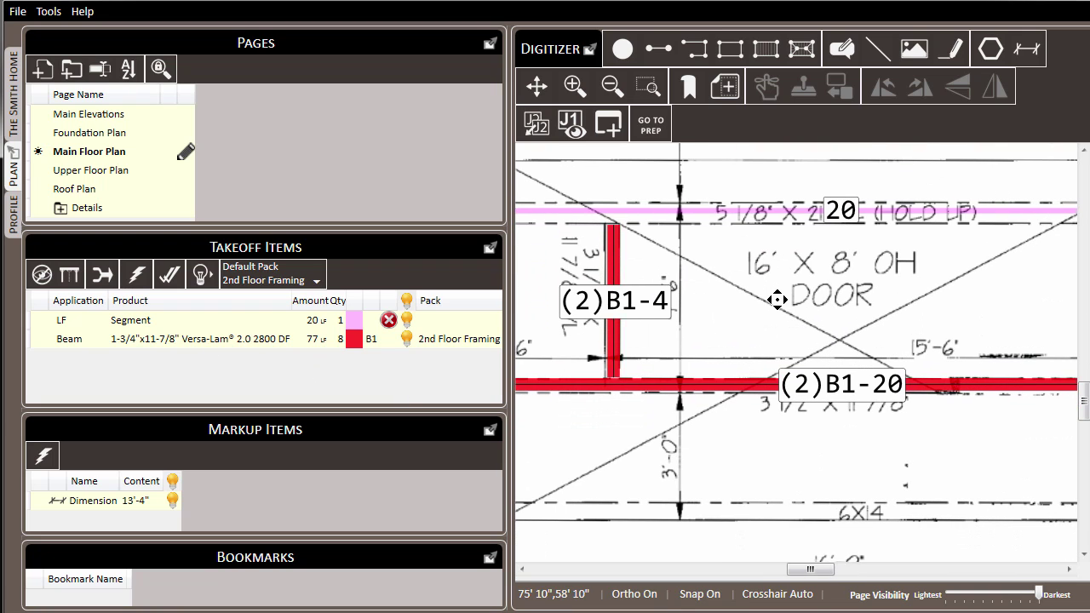
scroll(774, 299, down, 1)
click(564, 207)
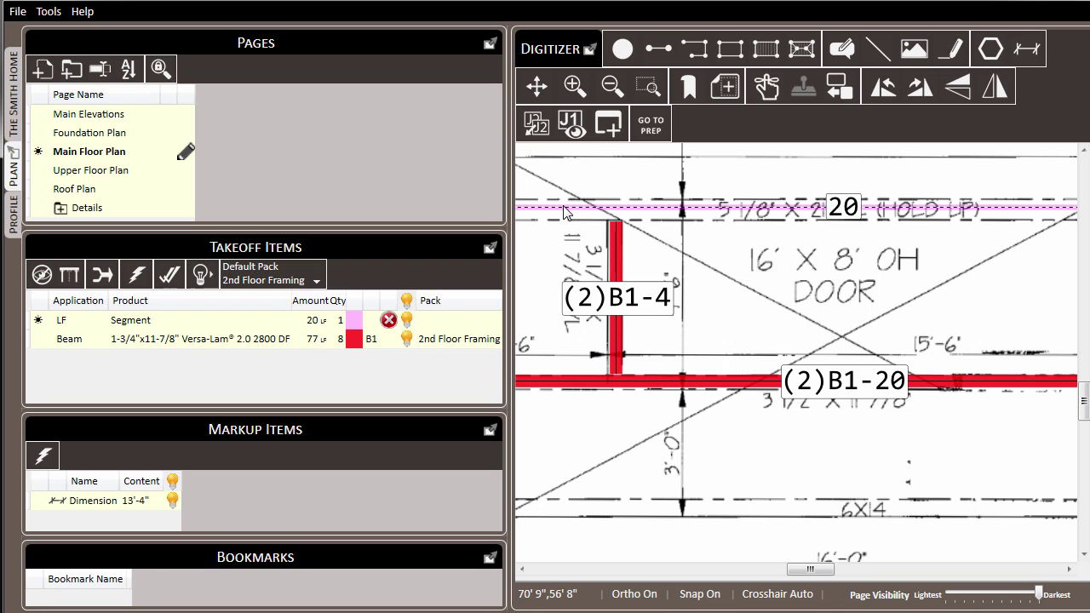
right_click(565, 212)
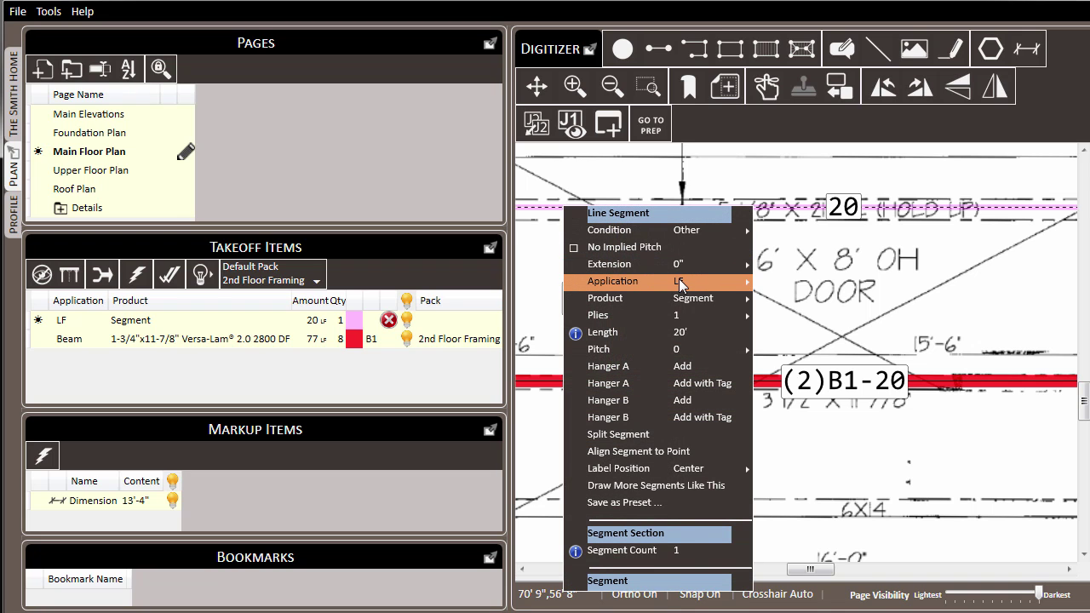
mouse_move(680, 284)
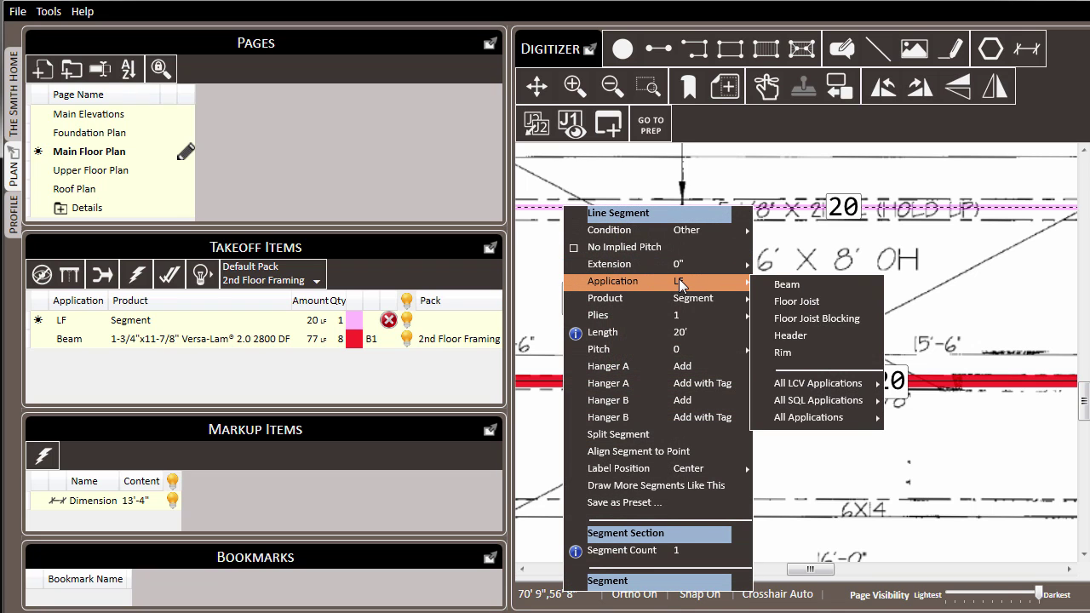
click(787, 284)
- Look up 5-1/8 products for the new garage beam and choose 5-1/8"x21" Boise Glulam
mouse_move(642, 295)
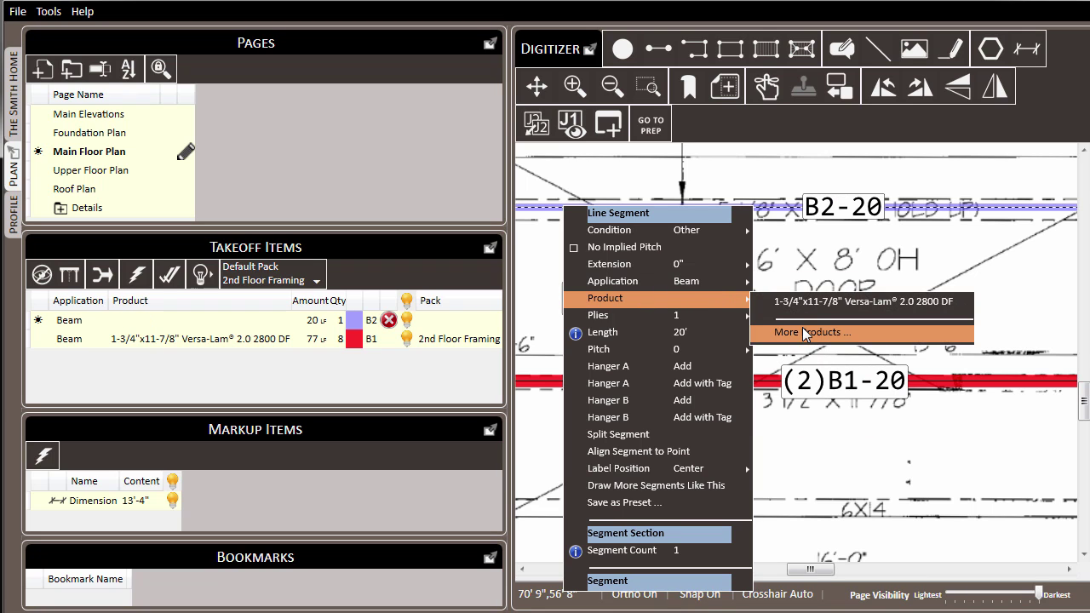
click(803, 331)
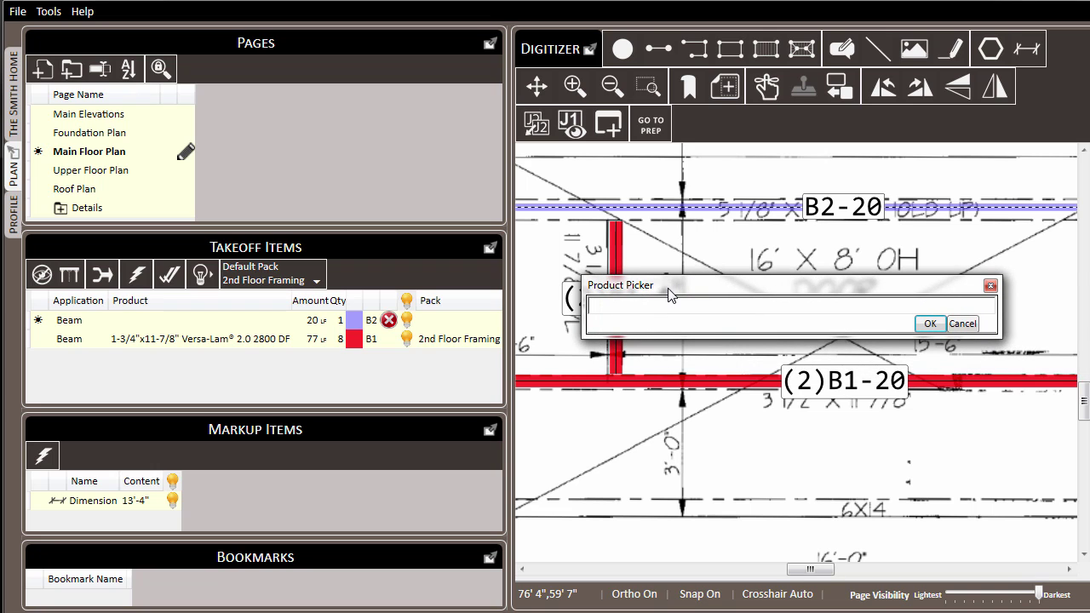
click(627, 312)
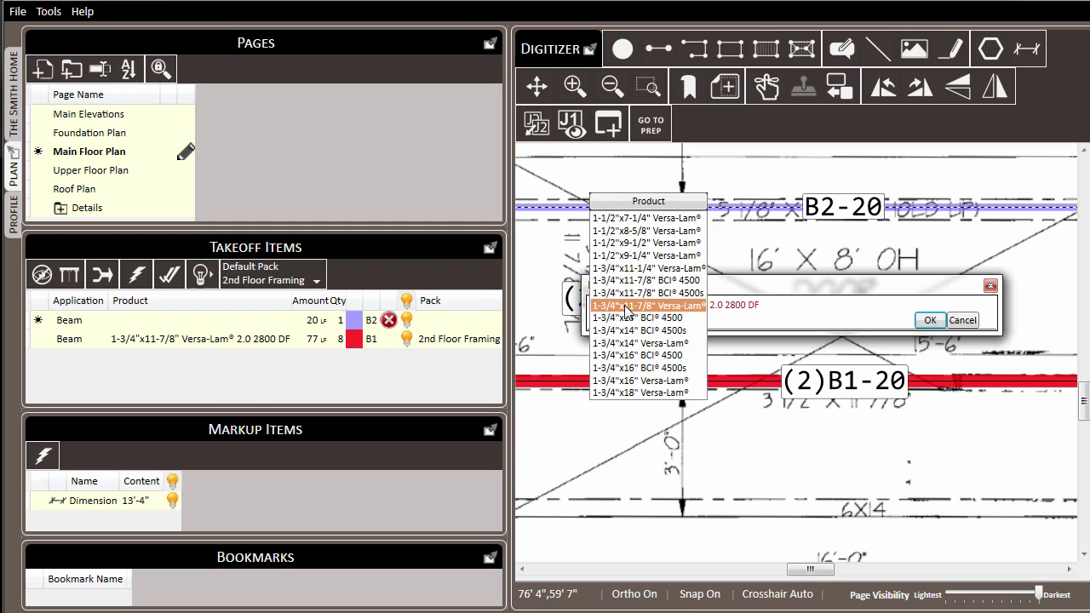
text(5-)
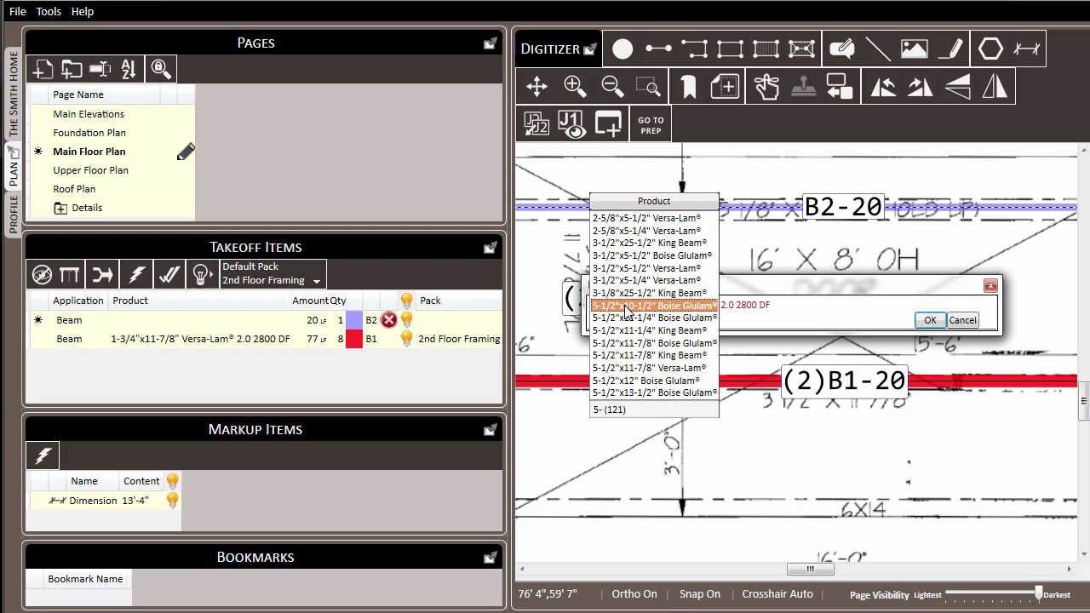
text(1/8)
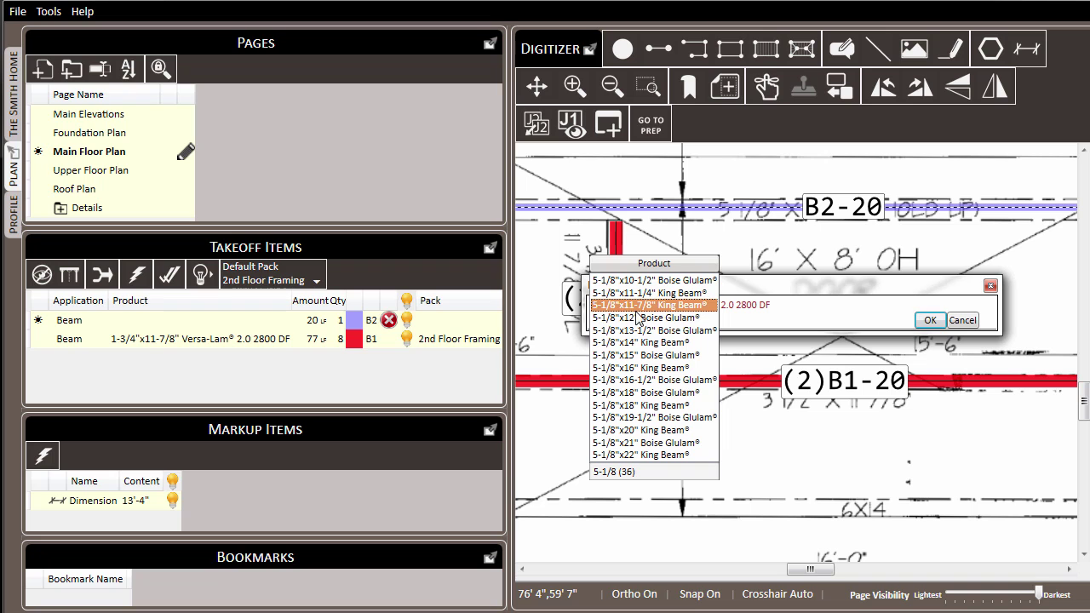
scroll(645, 318, down, 2)
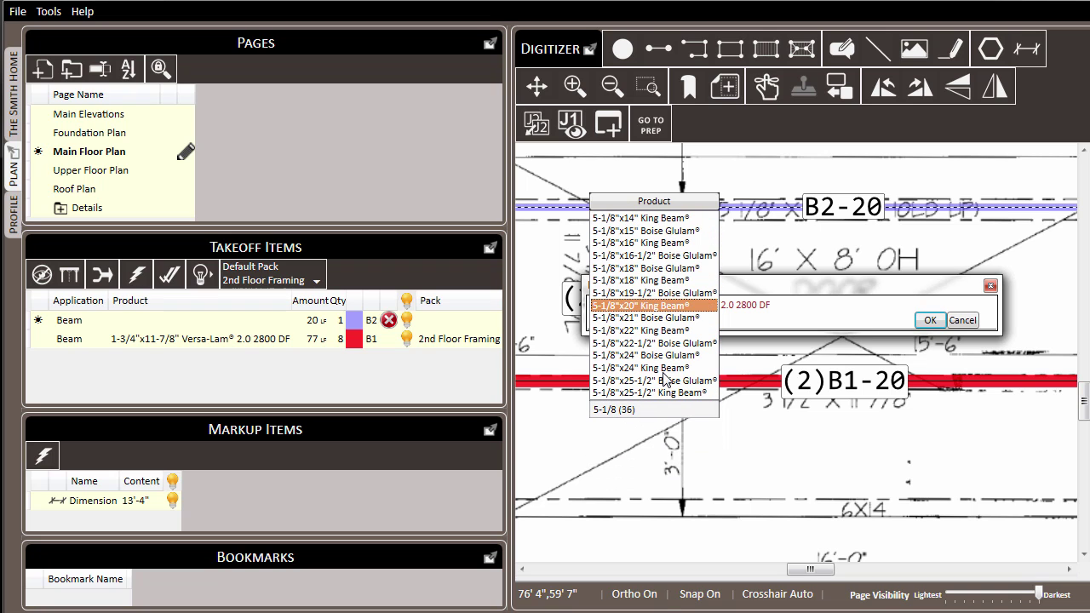
scroll(666, 381, down, 1)
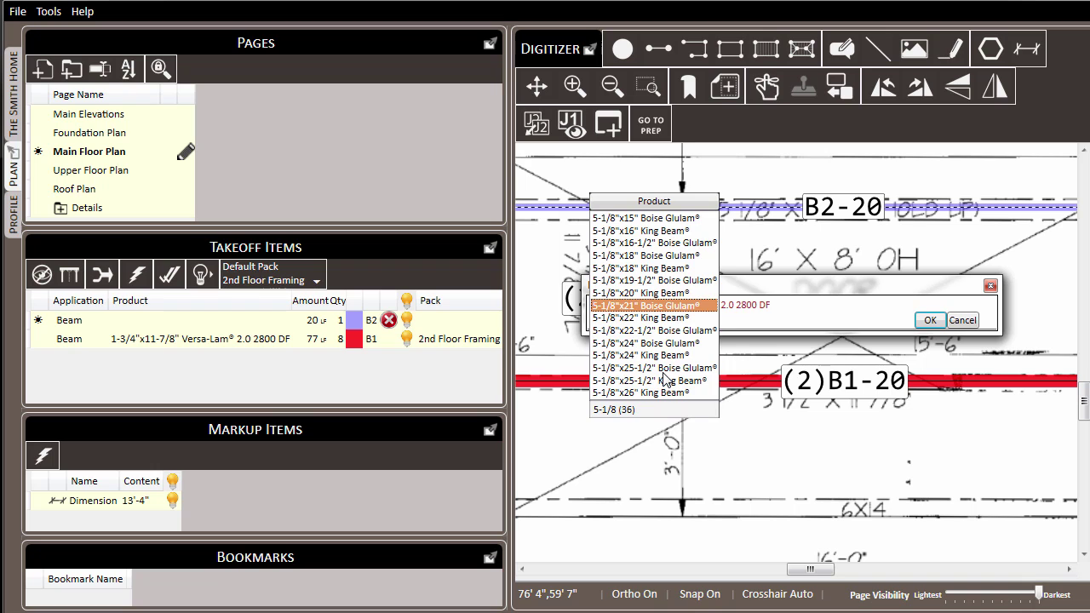
key(Return)
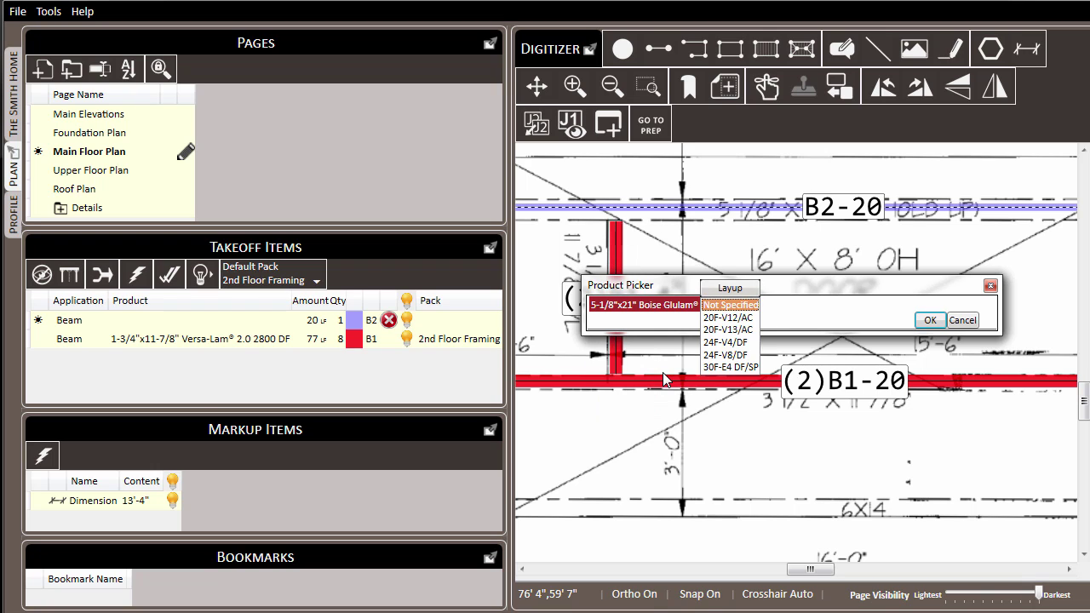
- Choose the 24F-V4/DF layup for the glulam and apply the product to the beam
key(Down)
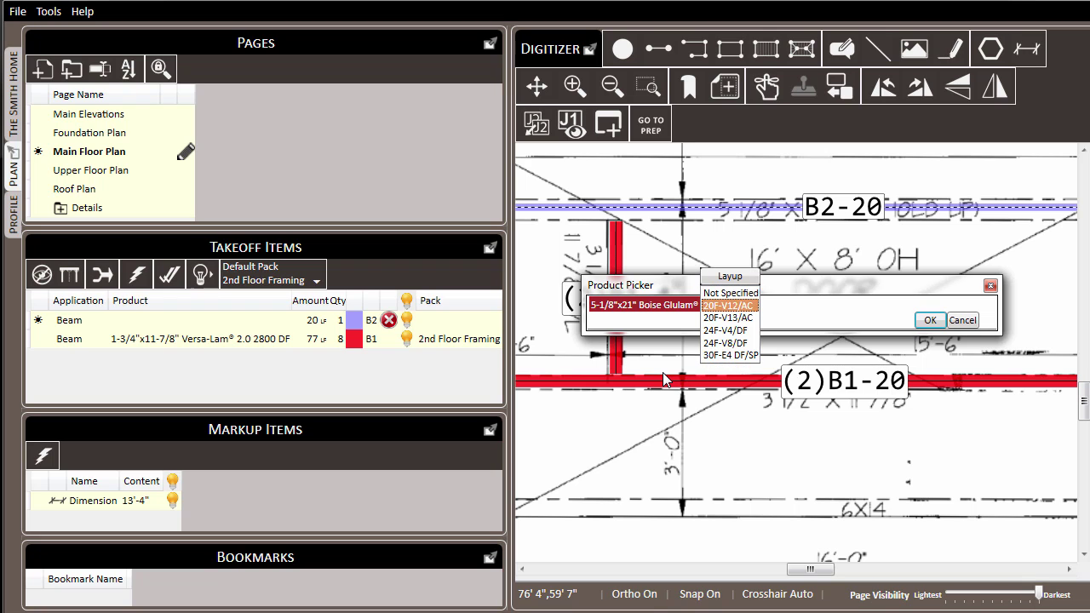
key(Down)
key(Down)
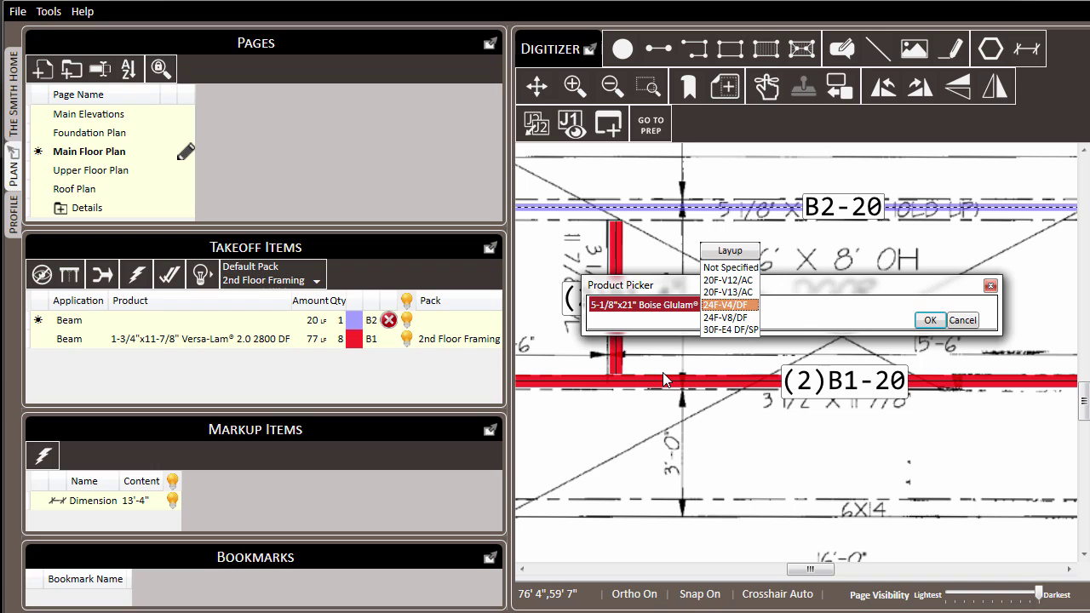
key(Return)
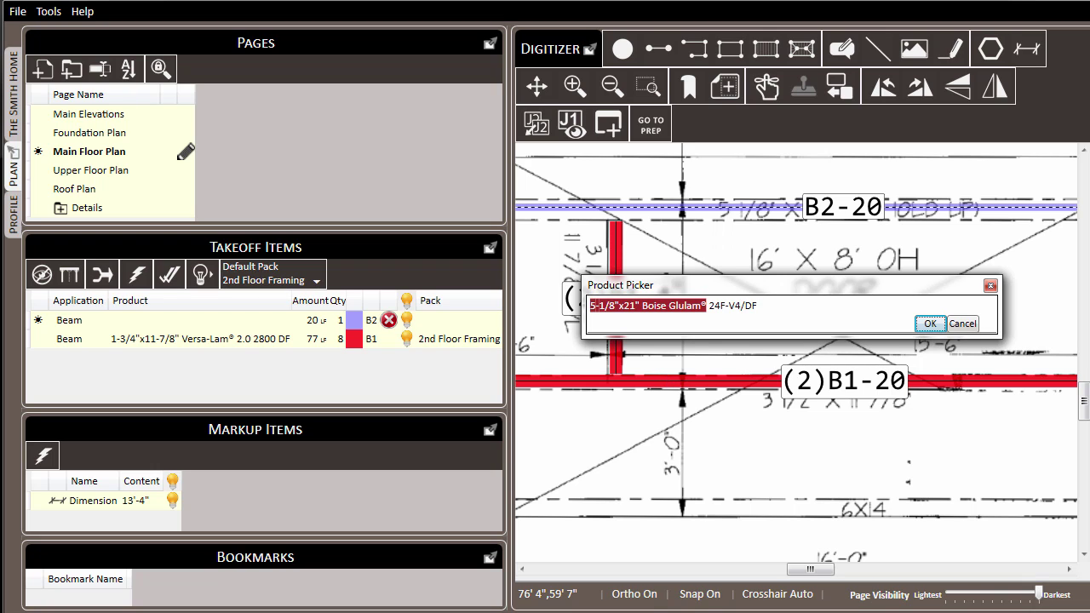
click(931, 325)
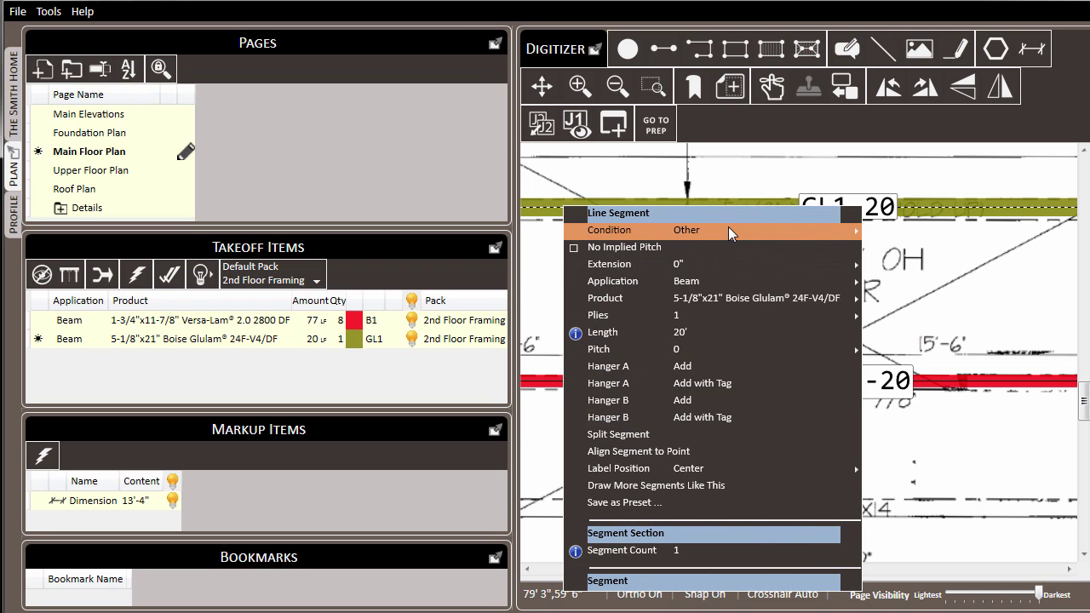
- Set the condition of the garage glulam beam to Flush and deselect it
mouse_move(791, 231)
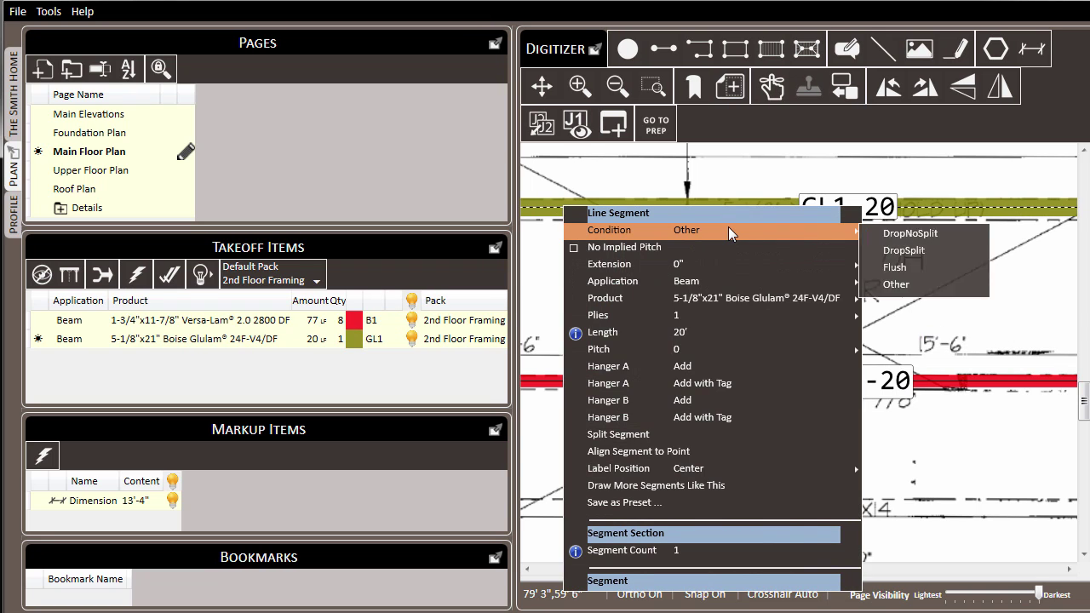
click(933, 268)
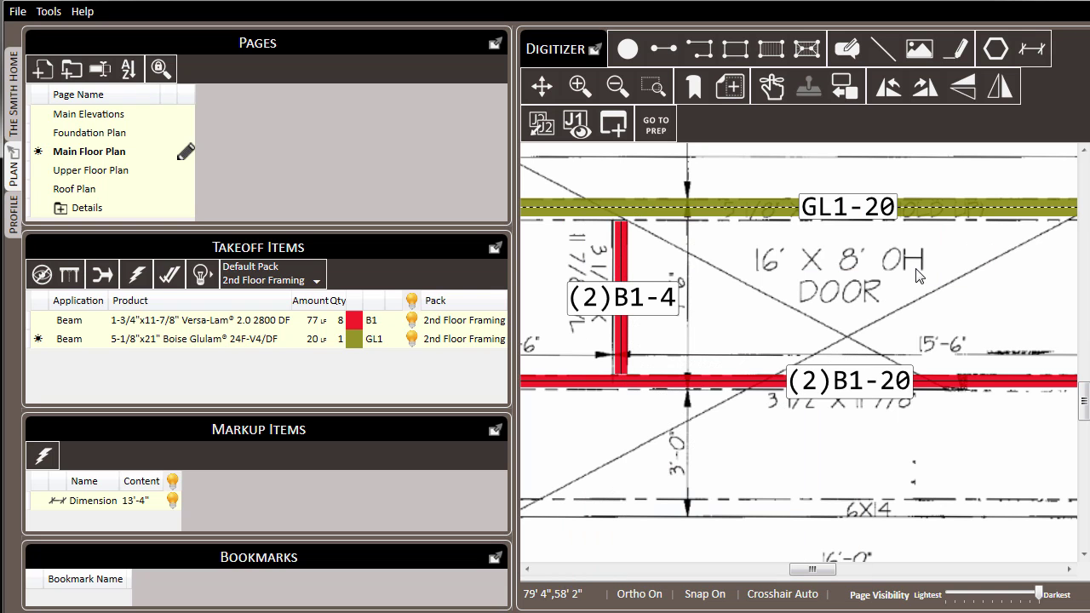
click(797, 281)
scroll(684, 296, down, 3)
scroll(715, 313, down, 1)
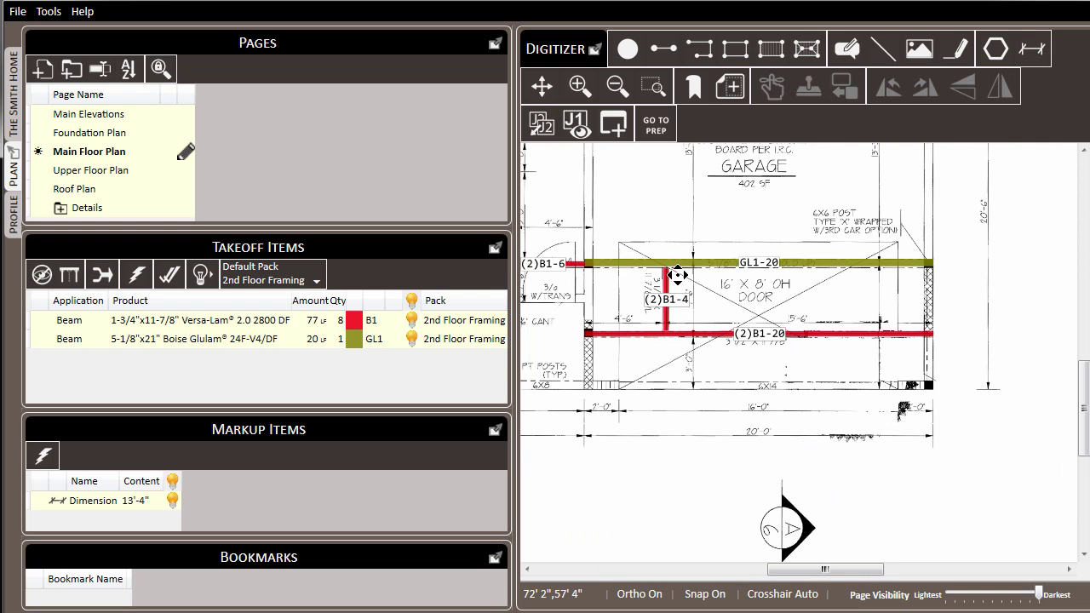
middle_drag(728, 268, 780, 400)
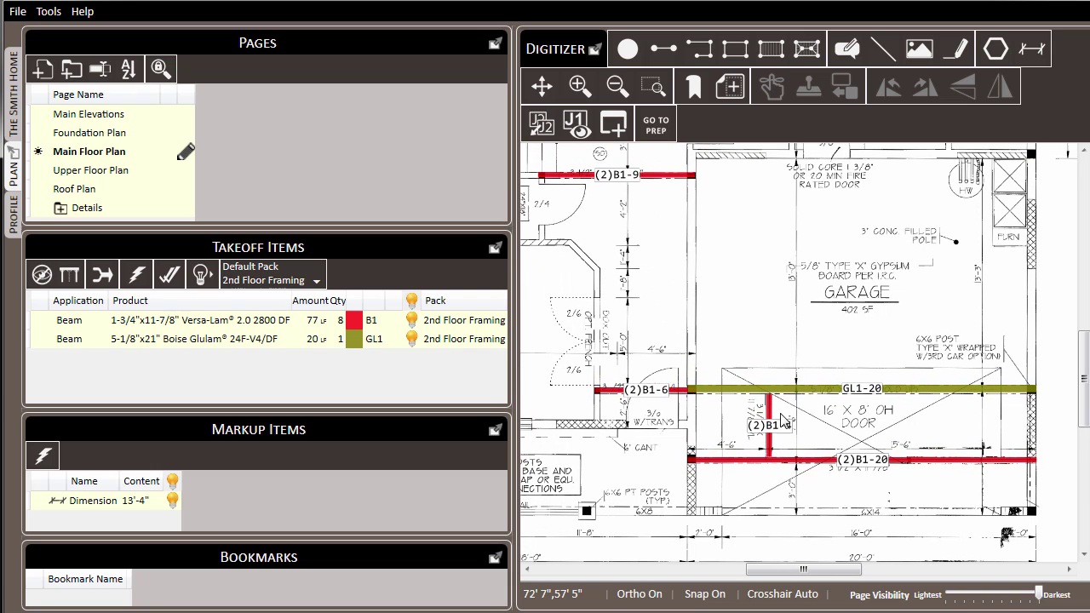